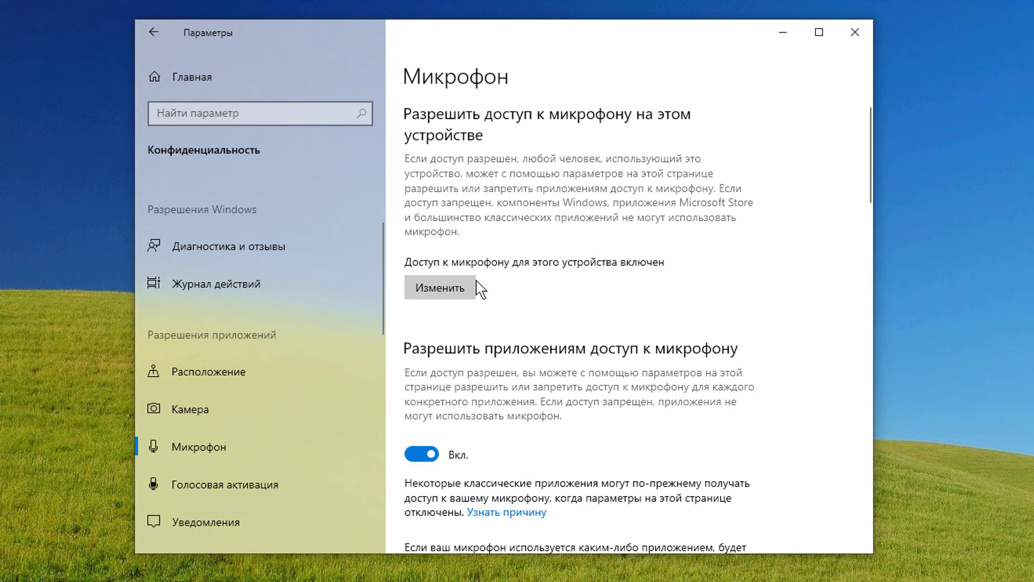
Step: Check the microphone access setting for this device and allow Skype to access the microphone
{"action": "left_click", "coordinate": [447, 291]}
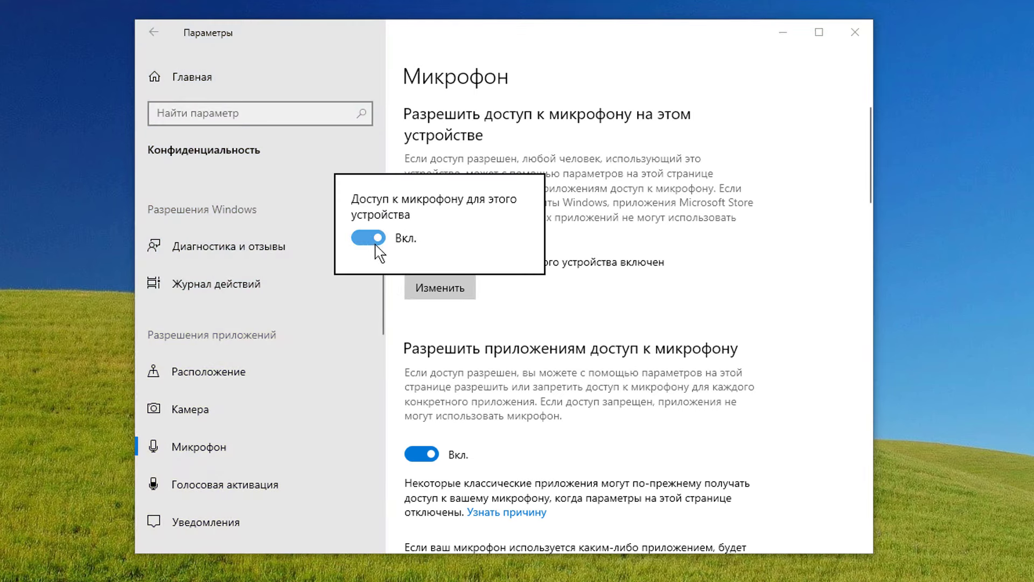
{"action": "left_click", "coordinate": [658, 249]}
{"action": "scroll", "coordinate": [727, 272], "scroll_direction": "down", "scroll_amount": 5}
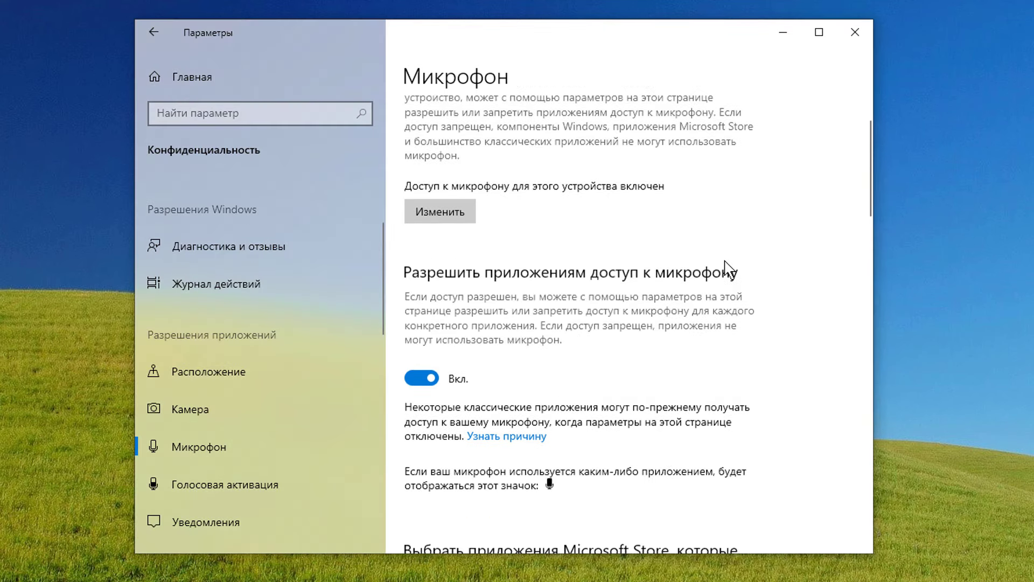
{"action": "scroll", "coordinate": [727, 278], "scroll_direction": "down", "scroll_amount": 3}
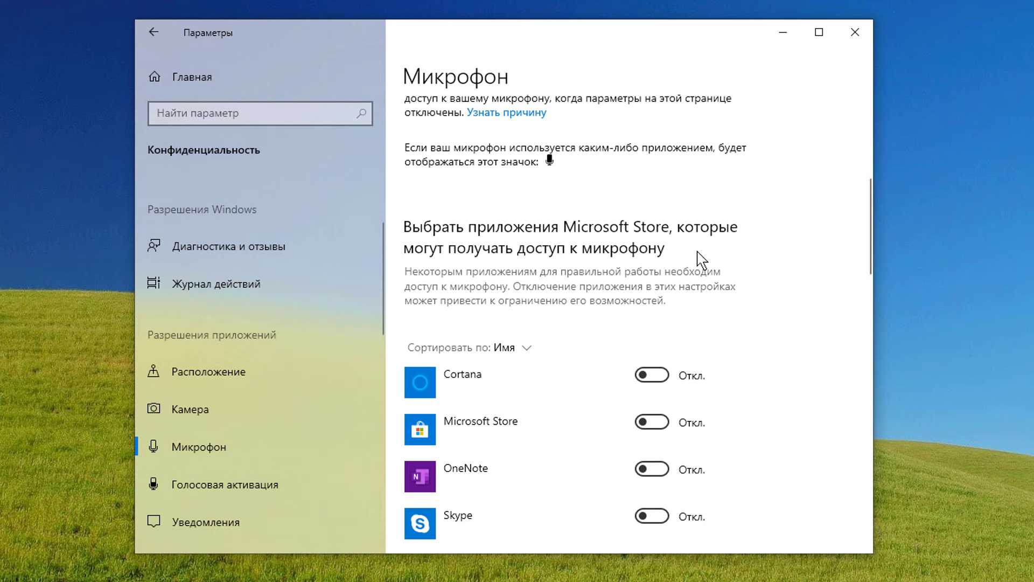
{"action": "scroll", "coordinate": [690, 264], "scroll_direction": "down", "scroll_amount": 4}
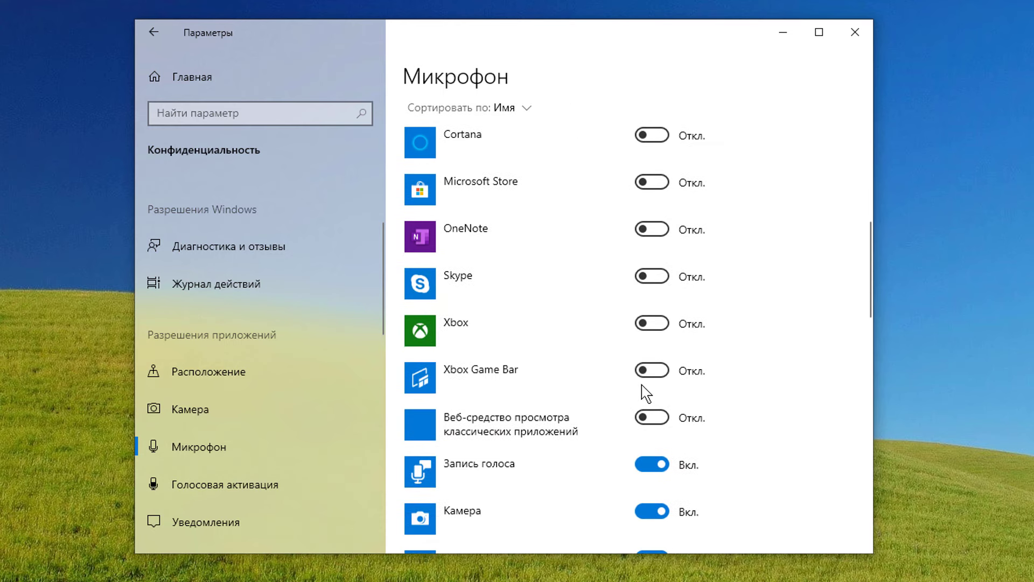
{"action": "left_click", "coordinate": [652, 276]}
{"action": "scroll", "coordinate": [566, 358], "scroll_direction": "down", "scroll_amount": 3}
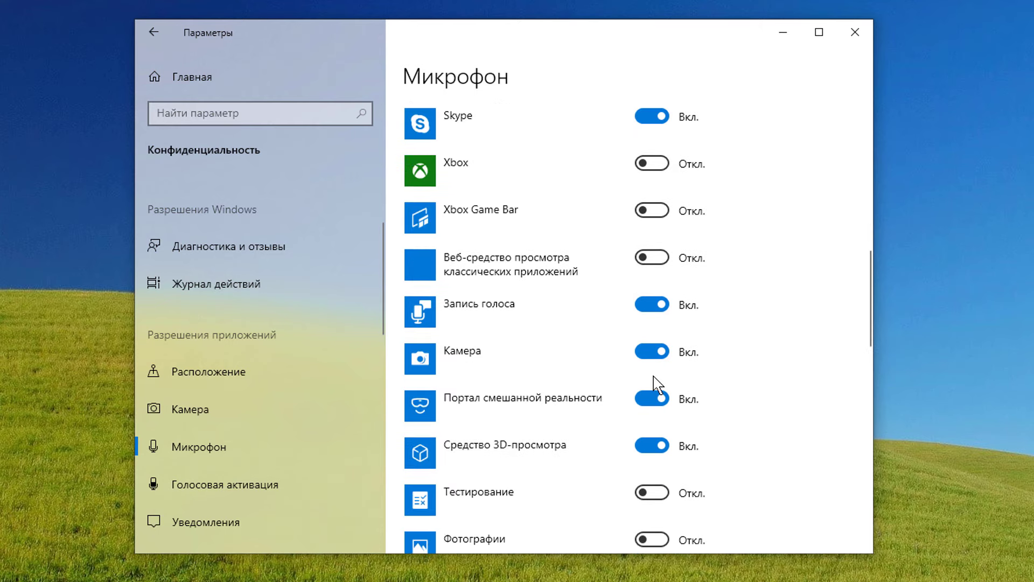
Step: Review the remaining Microsoft Store app permissions and the microphone access setting for classic desktop apps
{"action": "scroll", "coordinate": [648, 388], "scroll_direction": "down", "scroll_amount": 3}
{"action": "scroll", "coordinate": [709, 399], "scroll_direction": "down", "scroll_amount": 3}
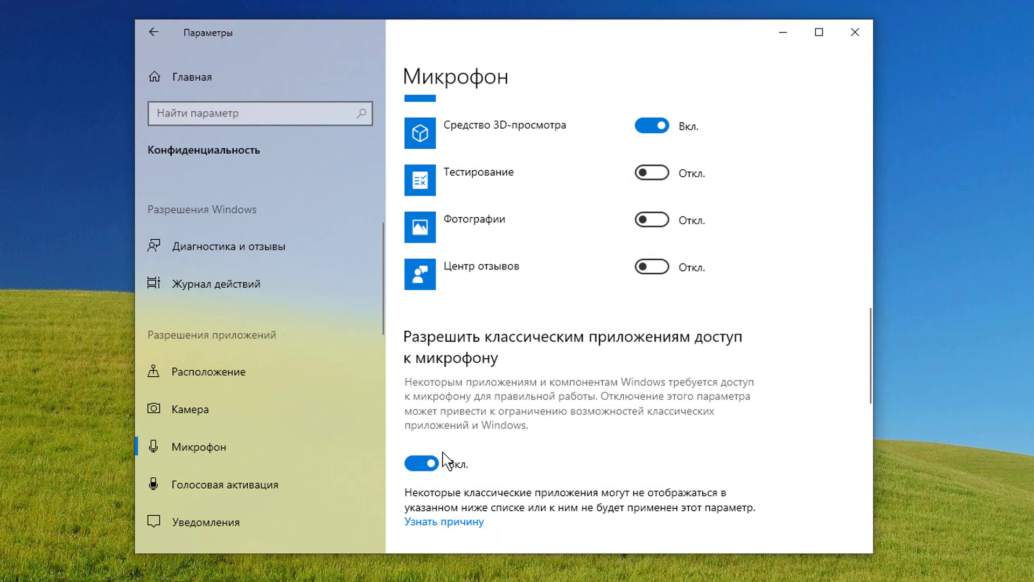
{"action": "scroll", "coordinate": [544, 448], "scroll_direction": "down", "scroll_amount": 2}
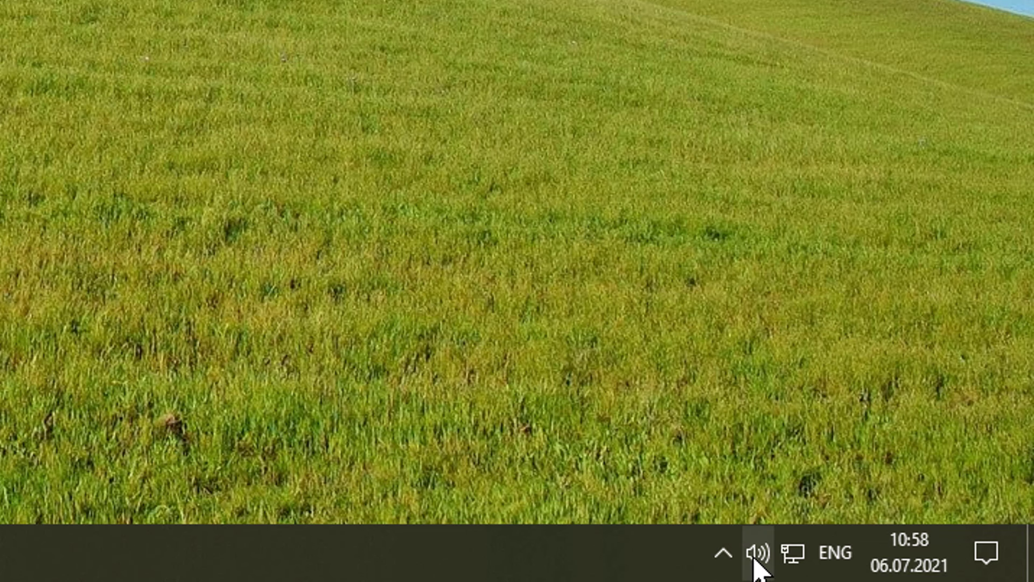
Step: Open the system sound settings and select Микрофон (3- Samson C01U Pro Mic) as the input device
{"action": "right_click", "coordinate": [756, 565]}
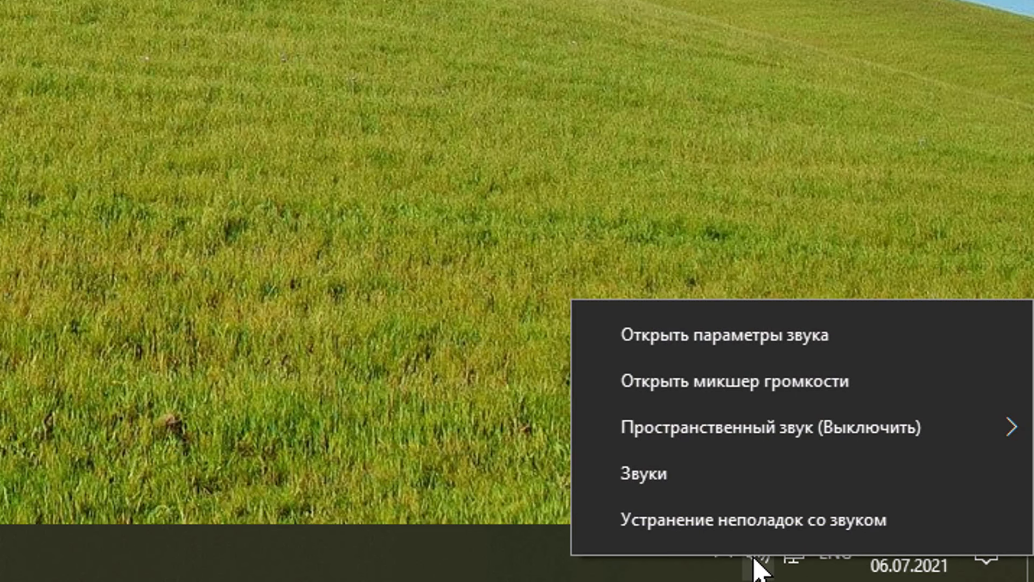
{"action": "left_click", "coordinate": [760, 335]}
{"action": "scroll", "coordinate": [824, 333], "scroll_direction": "down", "scroll_amount": 3}
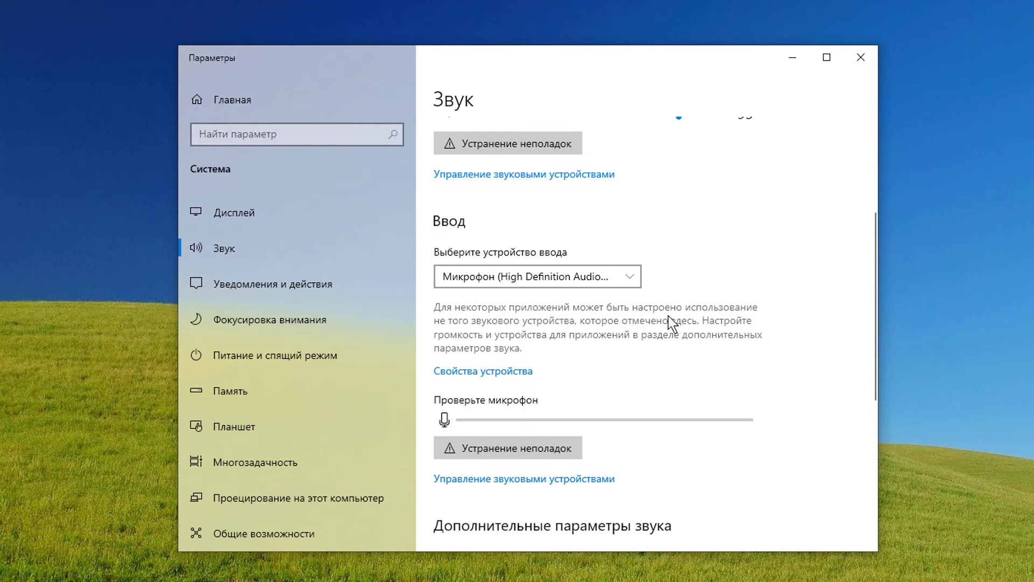
{"action": "left_click", "coordinate": [525, 279]}
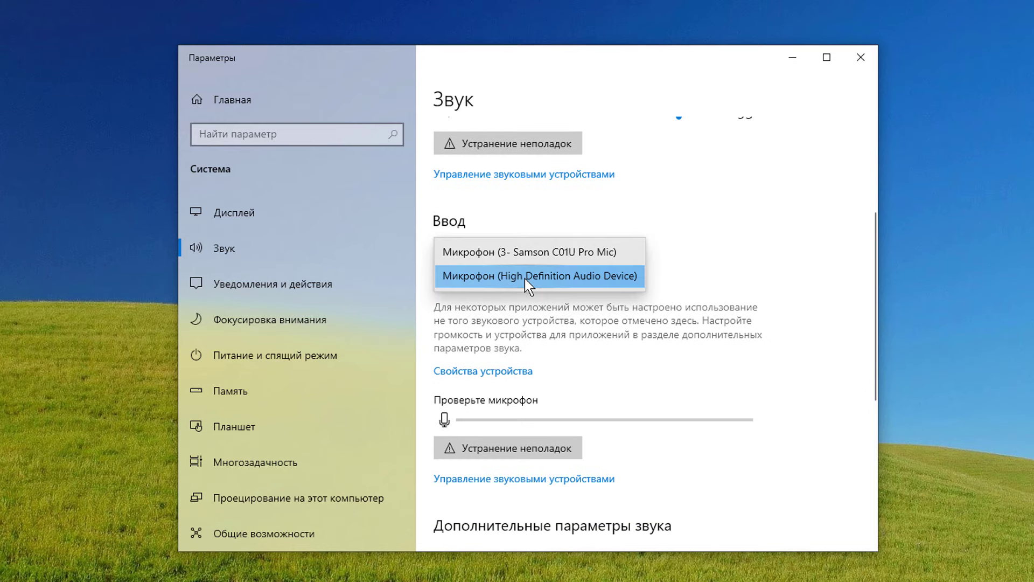
{"action": "left_click", "coordinate": [550, 254]}
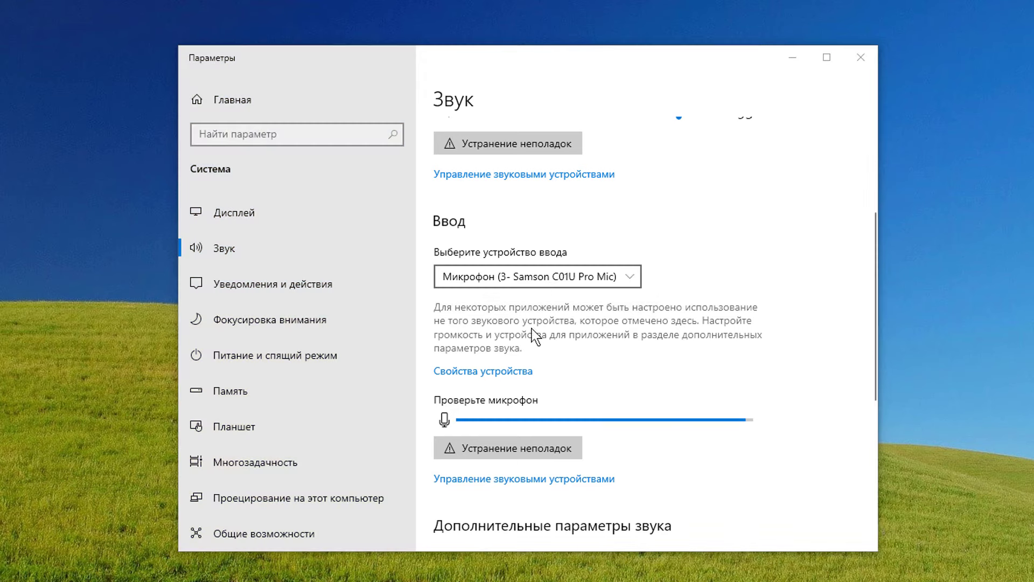
Step: Try Микрофон (High Definition Audio Device) as the input device and switch back to the Samson C01U Pro Mic
{"action": "left_click", "coordinate": [516, 277]}
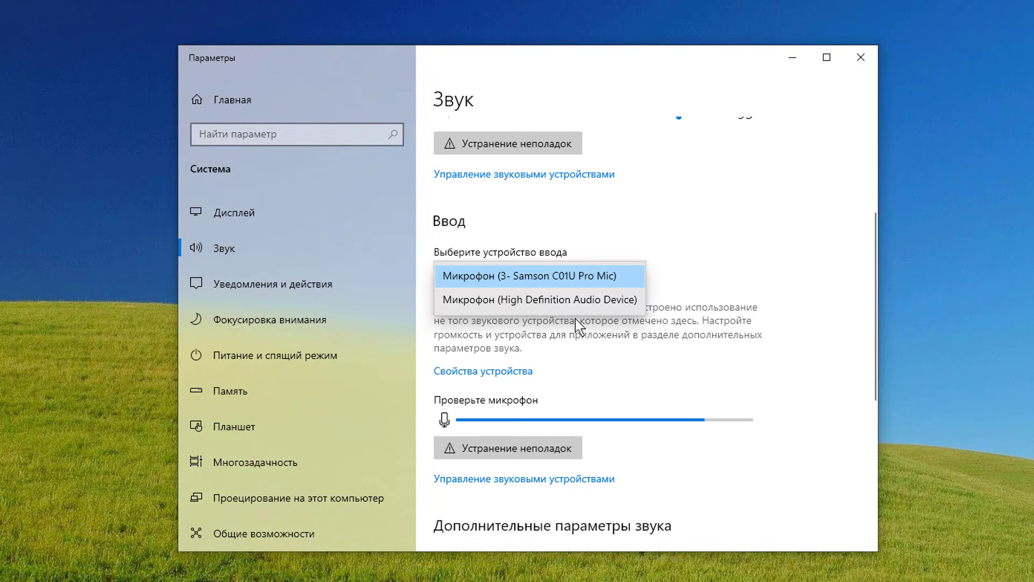
{"action": "left_click", "coordinate": [541, 305]}
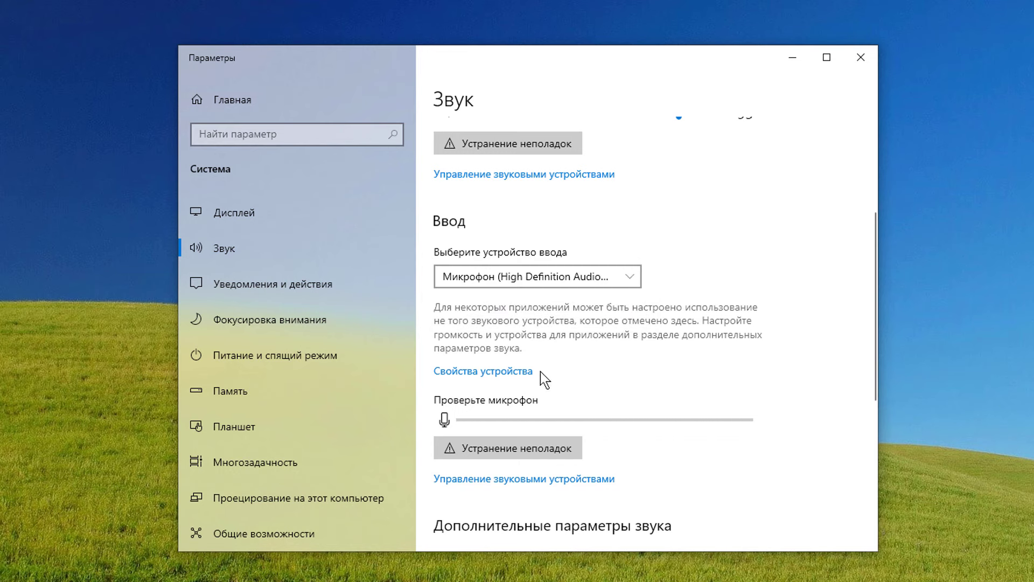
{"action": "left_click", "coordinate": [498, 276]}
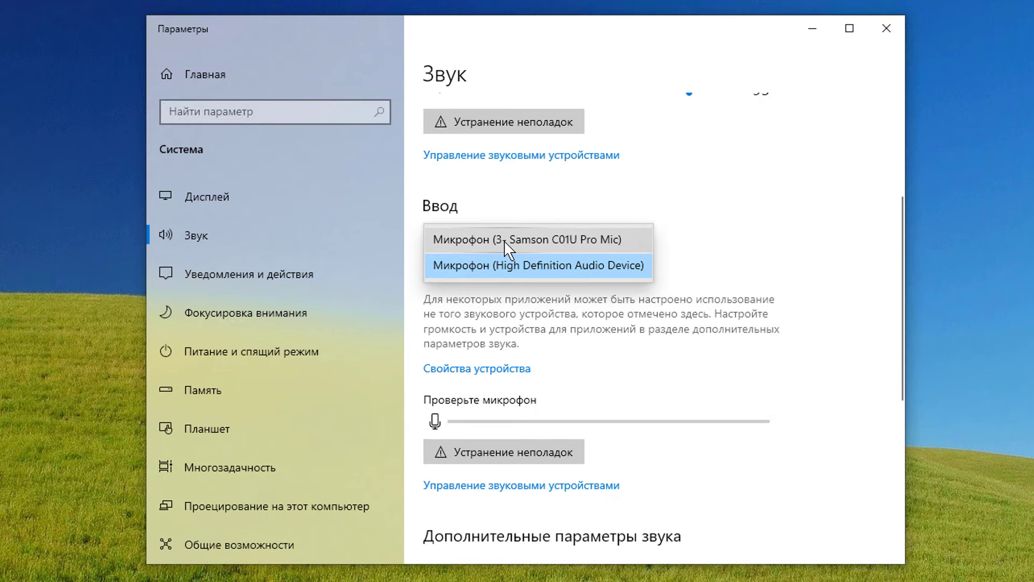
{"action": "left_click", "coordinate": [506, 242]}
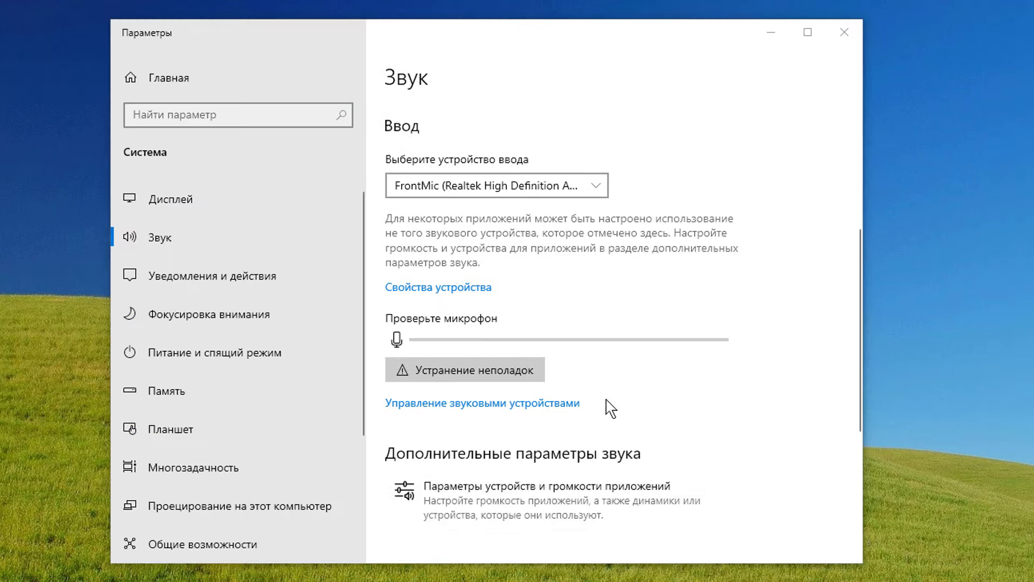
Step: Run the input troubleshooter for the device Микрофон - Realtek High Definition Audio and close it after the diagnosis
{"action": "left_click", "coordinate": [487, 372]}
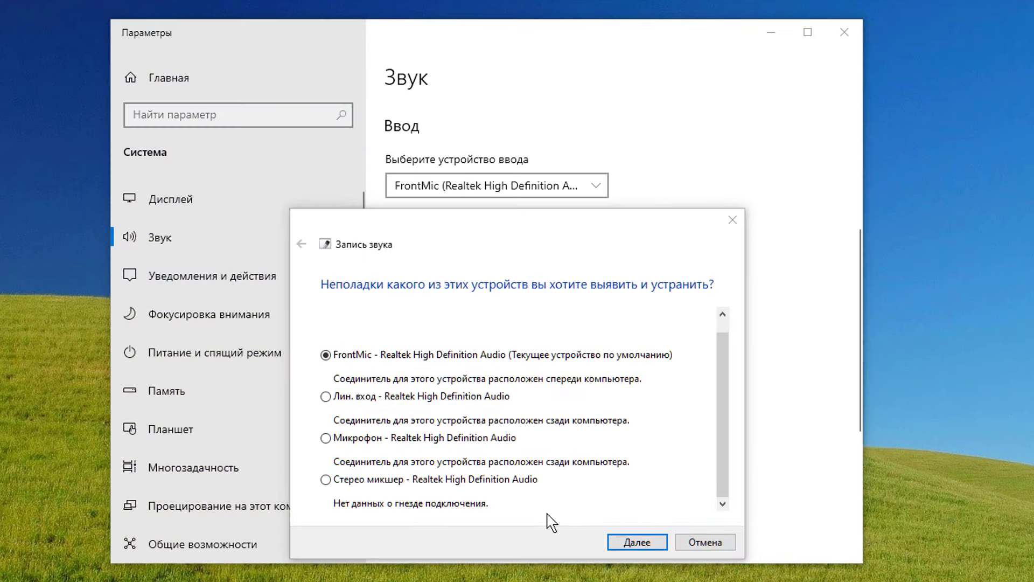
{"action": "left_click", "coordinate": [434, 439]}
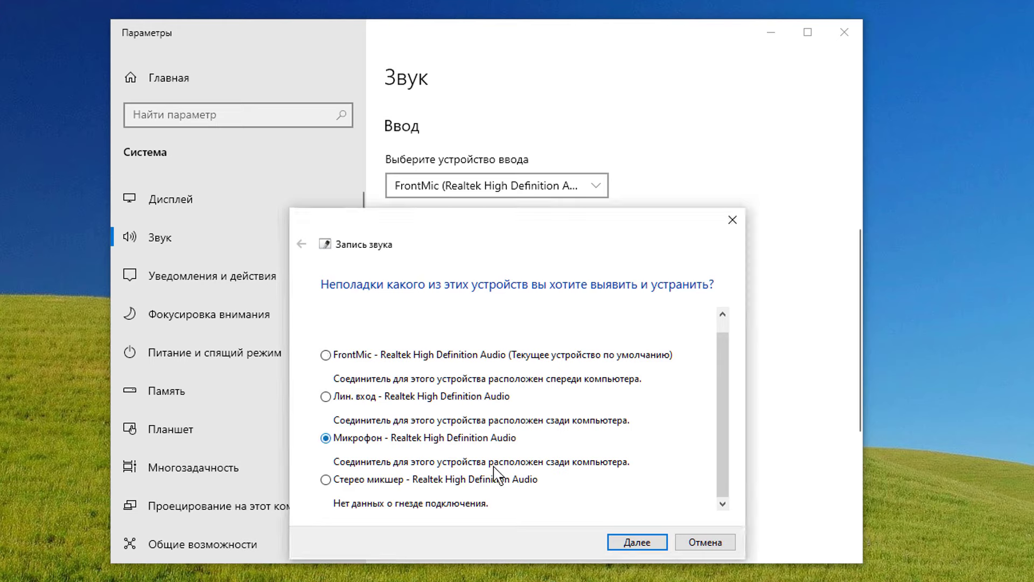
{"action": "left_click", "coordinate": [638, 541]}
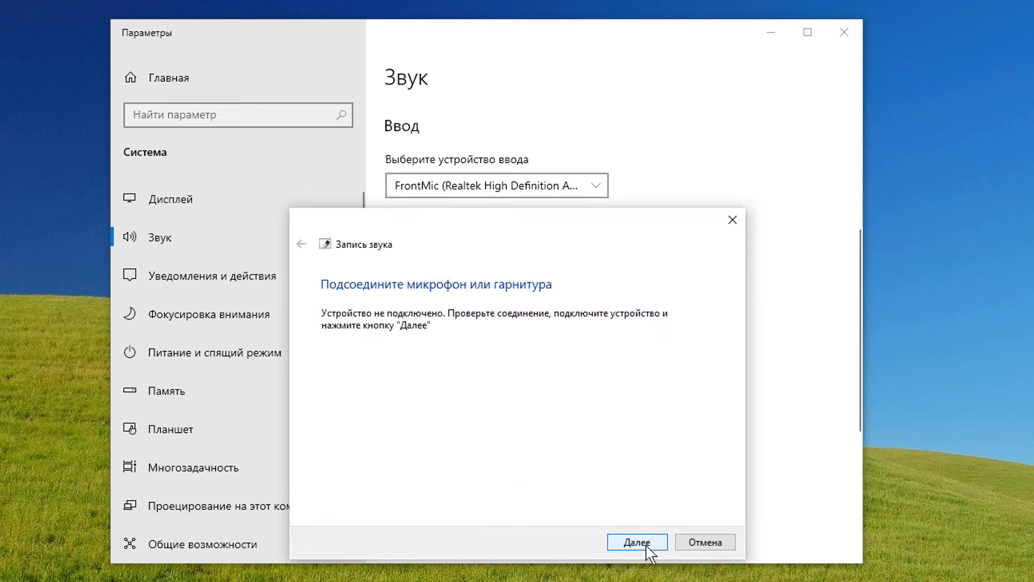
{"action": "left_click", "coordinate": [661, 544]}
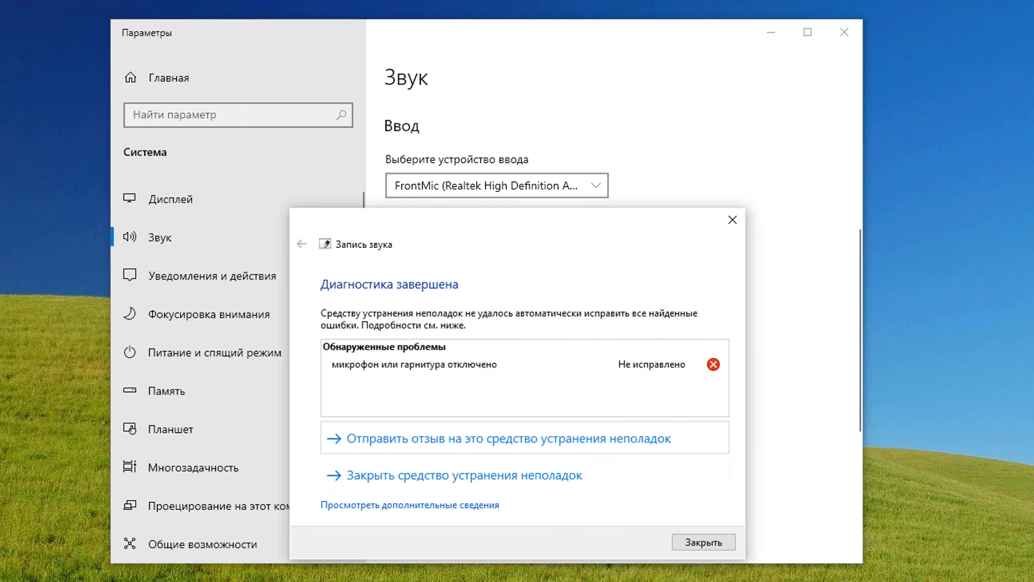
{"action": "left_click", "coordinate": [714, 547]}
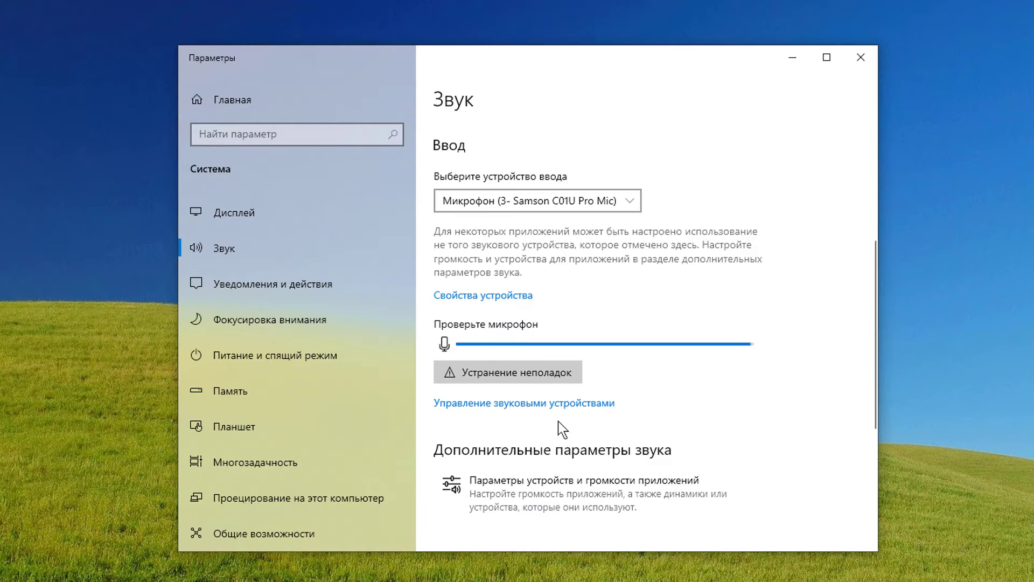
Step: Disable the High Definition Audio Device microphone in the sound device management and enable it again
{"action": "left_click", "coordinate": [549, 405]}
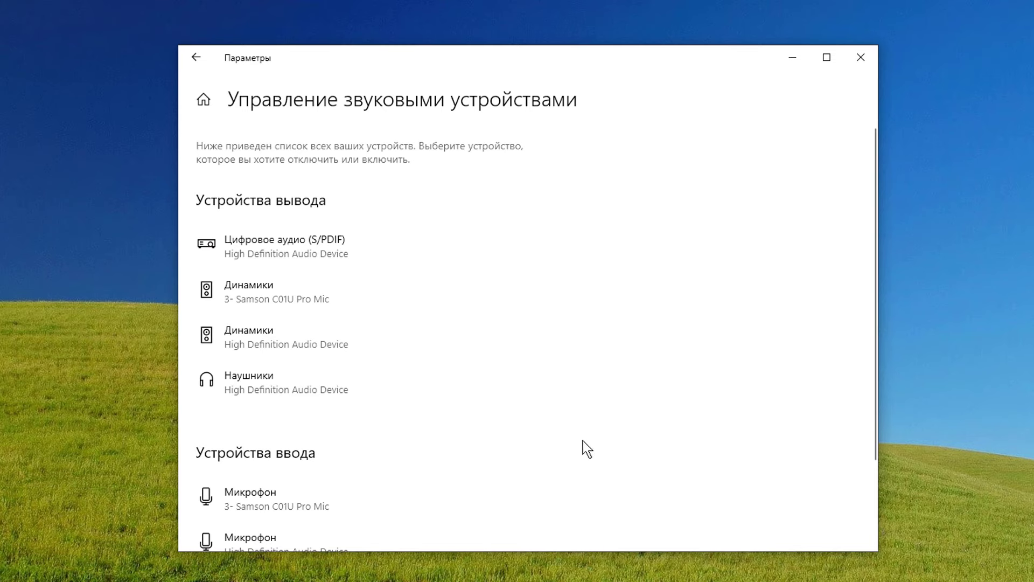
{"action": "scroll", "coordinate": [468, 416], "scroll_direction": "down", "scroll_amount": 3}
{"action": "left_click", "coordinate": [216, 399]}
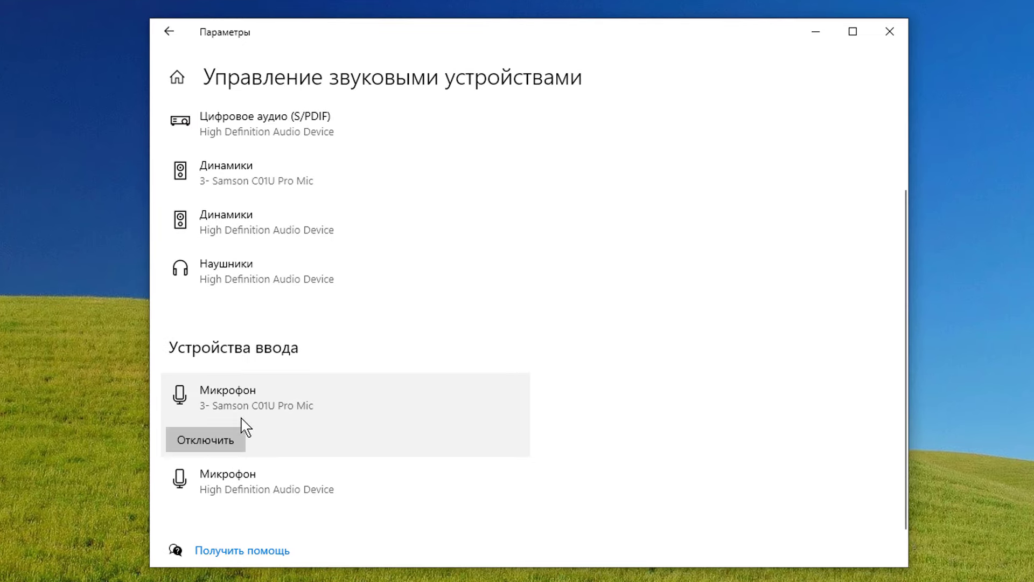
{"action": "left_click", "coordinate": [236, 478]}
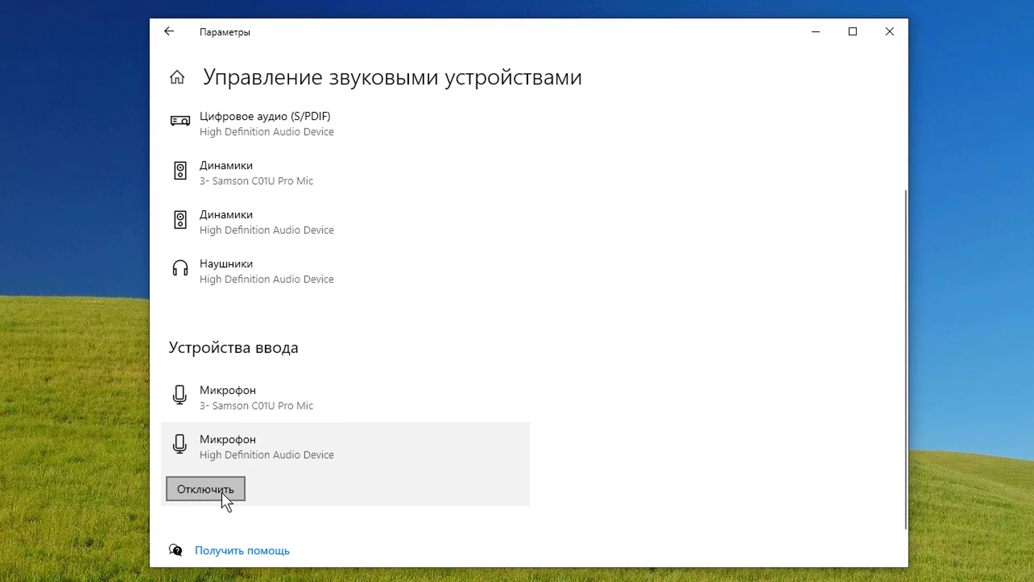
{"action": "left_click", "coordinate": [212, 490]}
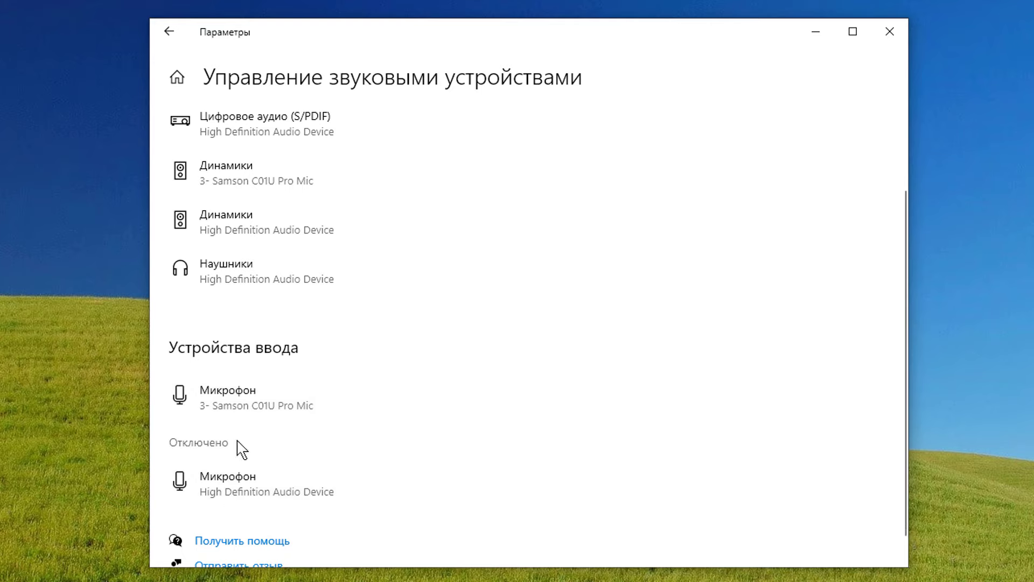
{"action": "left_click", "coordinate": [246, 480]}
{"action": "left_click", "coordinate": [214, 527]}
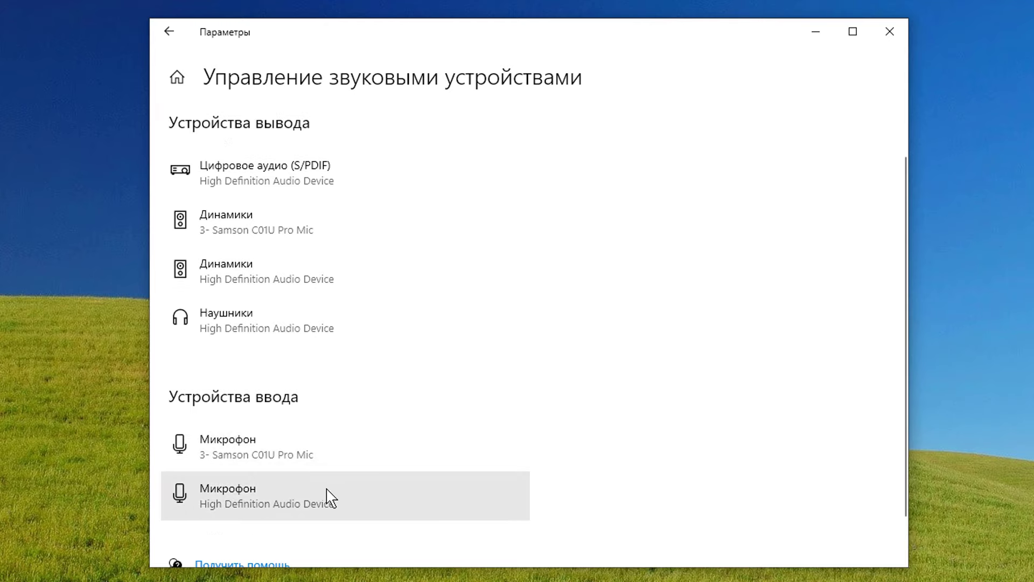
{"action": "scroll", "coordinate": [331, 487], "scroll_direction": "down", "scroll_amount": 1}
{"action": "scroll", "coordinate": [338, 486], "scroll_direction": "up", "scroll_amount": 3}
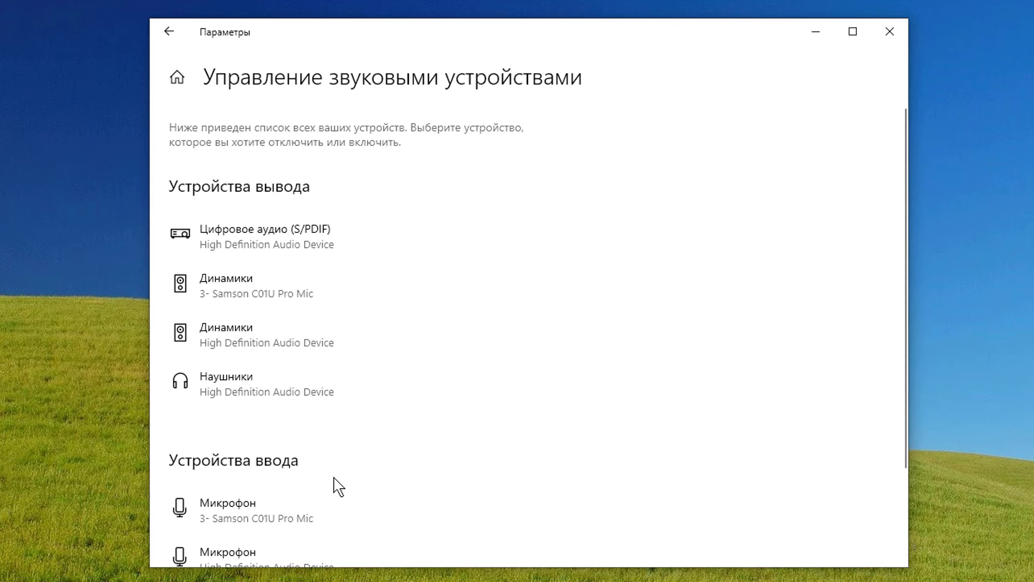
Step: Select the 3- Samson C01U Pro Mic as input in the app volume and device preferences and check the master volume
{"action": "left_click", "coordinate": [170, 33]}
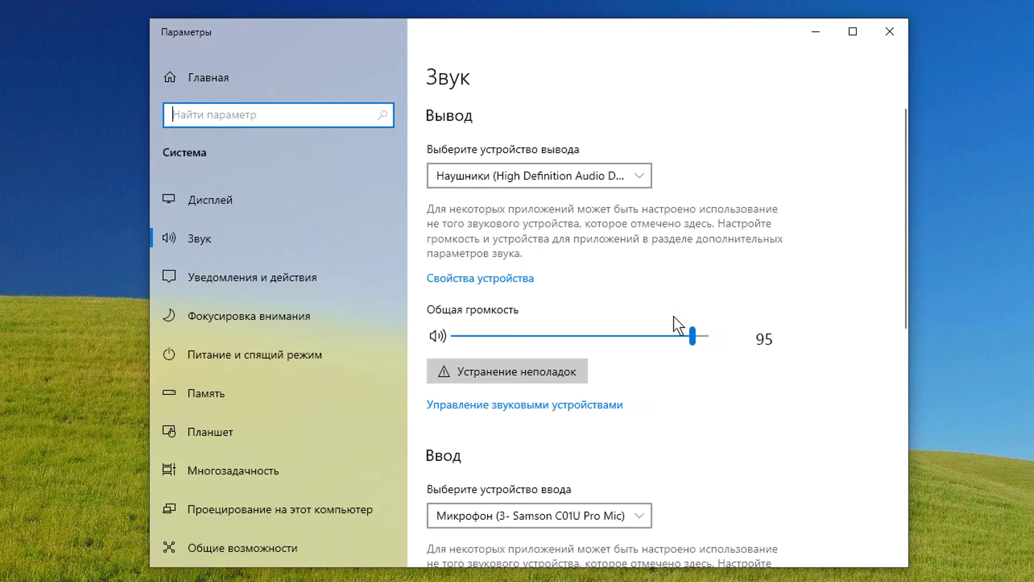
{"action": "scroll", "coordinate": [672, 325], "scroll_direction": "down", "scroll_amount": 3}
{"action": "left_click", "coordinate": [614, 351]}
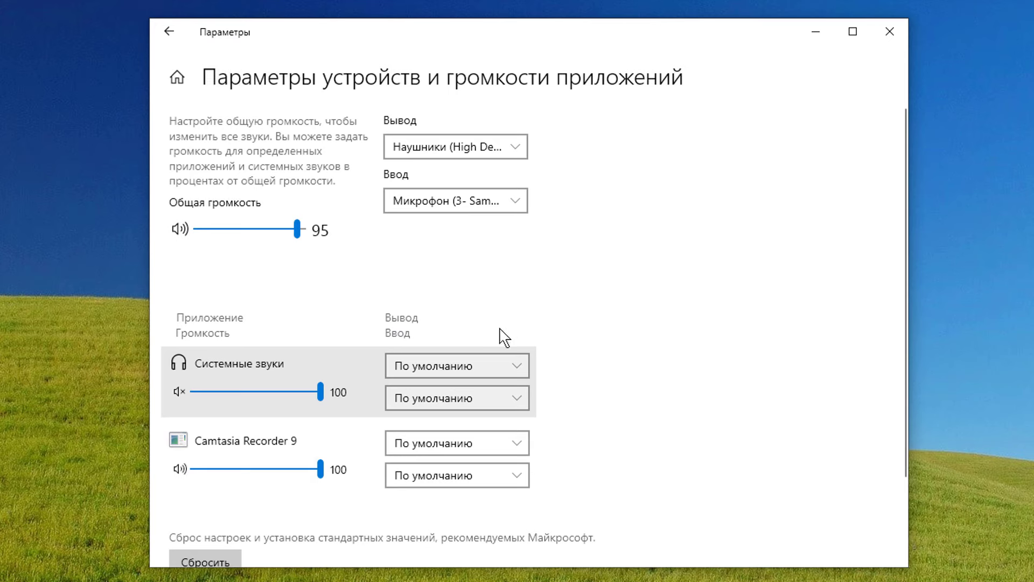
{"action": "left_click", "coordinate": [417, 201]}
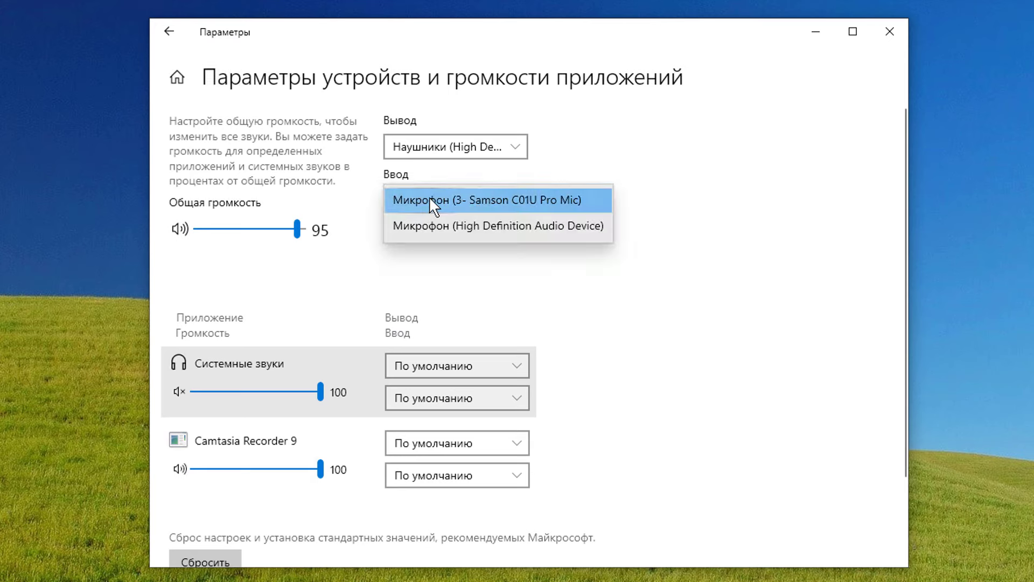
{"action": "left_click", "coordinate": [430, 200]}
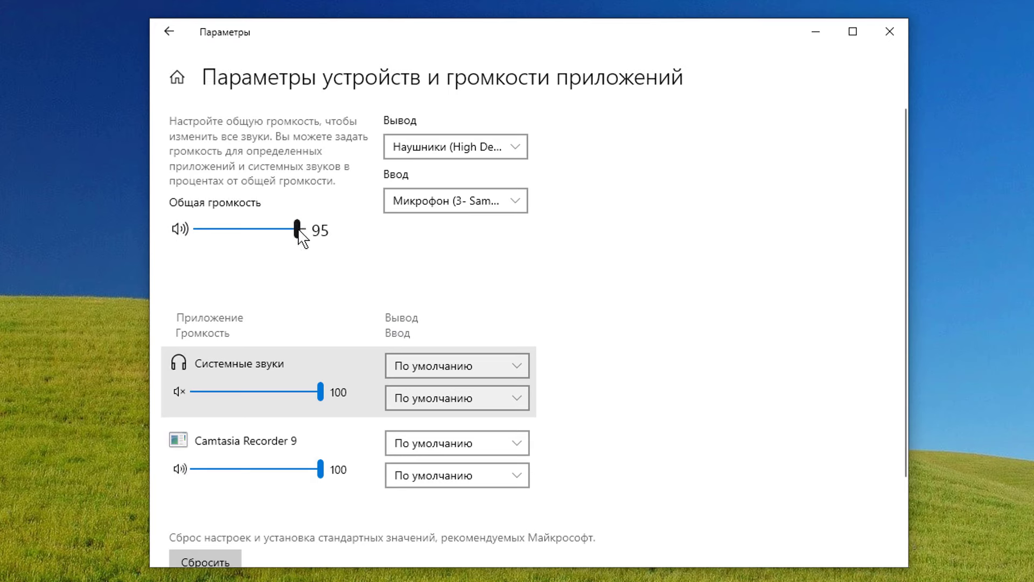
{"action": "mouse_move", "coordinate": [298, 231]}
{"action": "left_mouse_down"}
{"action": "mouse_move", "coordinate": [281, 231]}
{"action": "mouse_move", "coordinate": [300, 236]}
{"action": "left_mouse_up"}
{"action": "scroll", "coordinate": [301, 485], "scroll_direction": "down", "scroll_amount": 2}
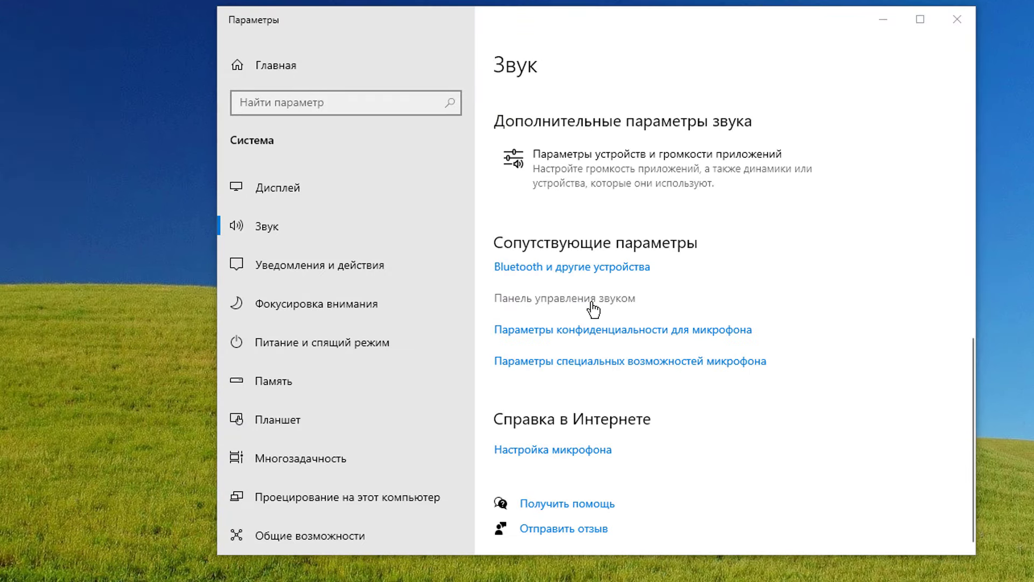
Step: Open the recording devices in the sound control panel and check the default-device options of both microphones
{"action": "left_click", "coordinate": [529, 300]}
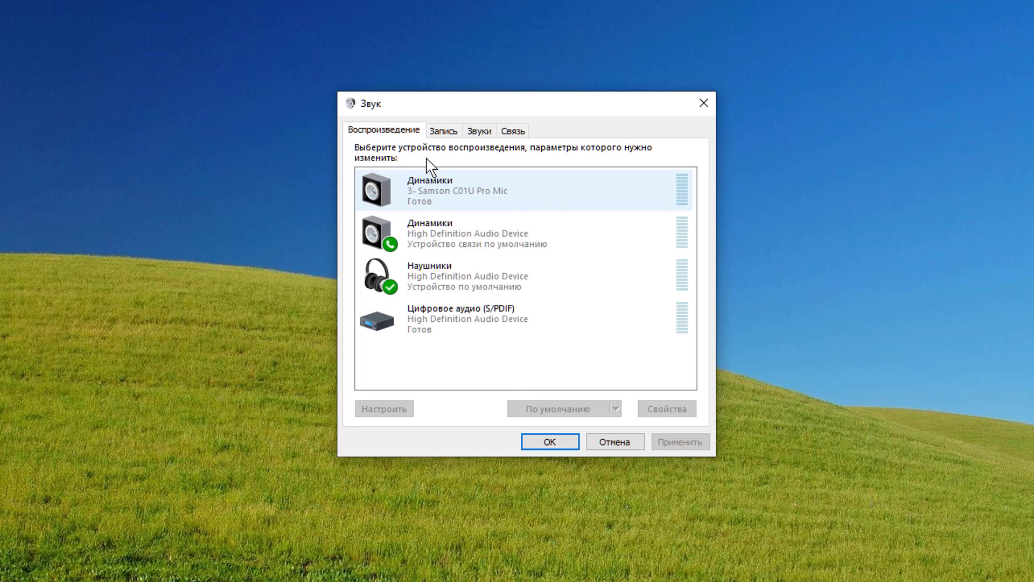
{"action": "left_click", "coordinate": [443, 131]}
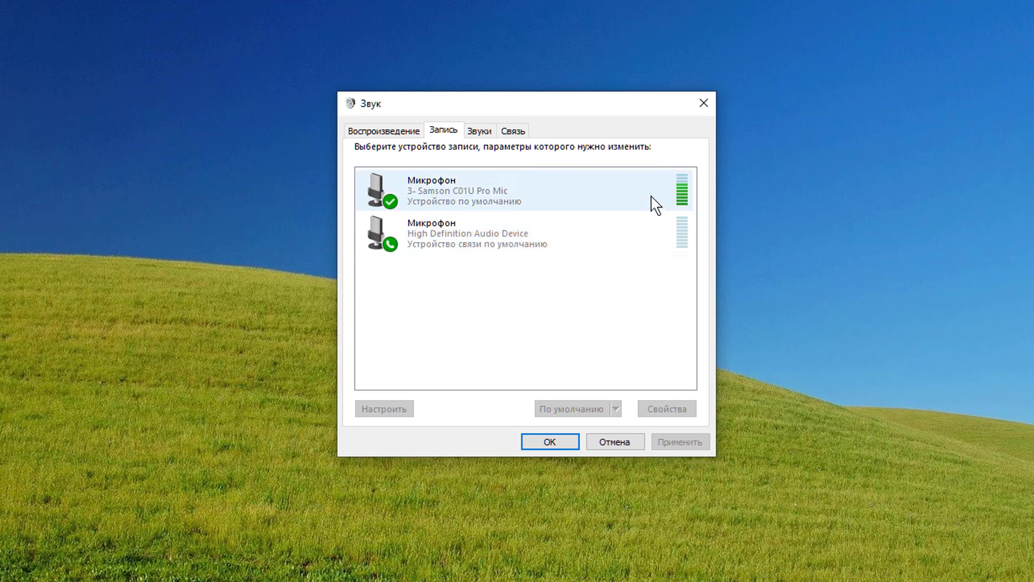
{"action": "left_click", "coordinate": [444, 248]}
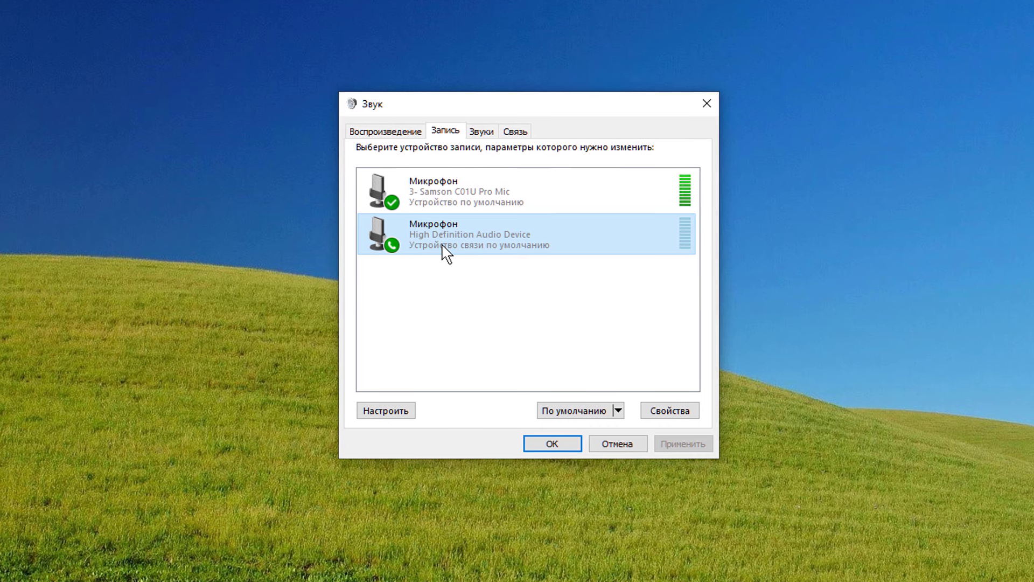
{"action": "right_click", "coordinate": [441, 246]}
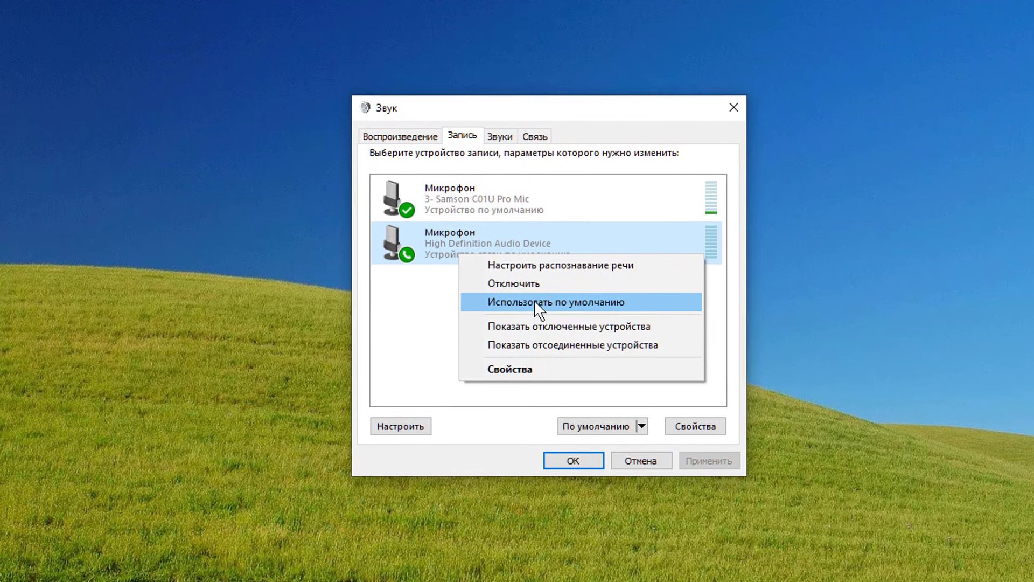
{"action": "left_click", "coordinate": [474, 213]}
{"action": "right_click", "coordinate": [487, 205]}
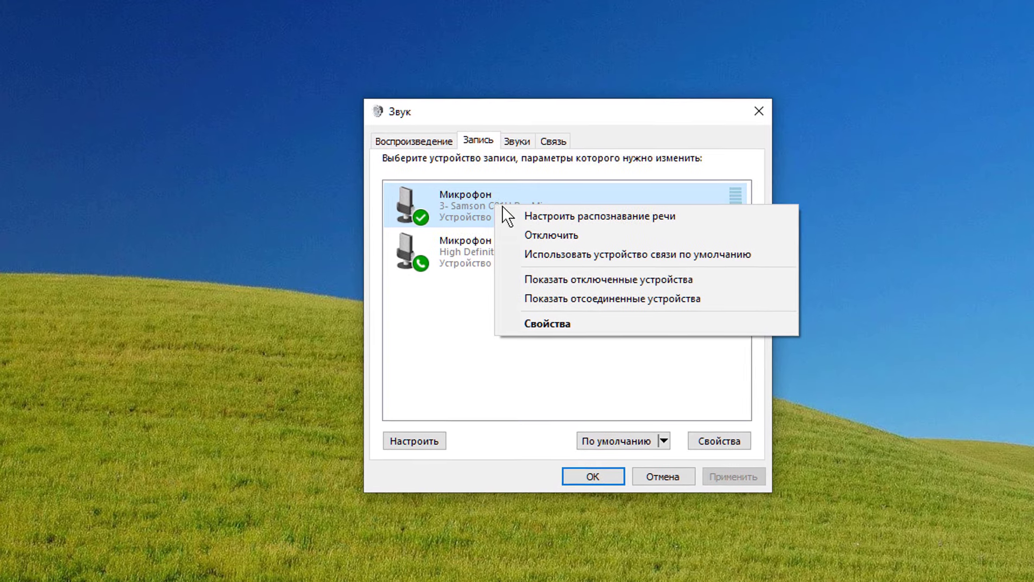
{"action": "left_click", "coordinate": [468, 242]}
{"action": "right_click", "coordinate": [467, 244]}
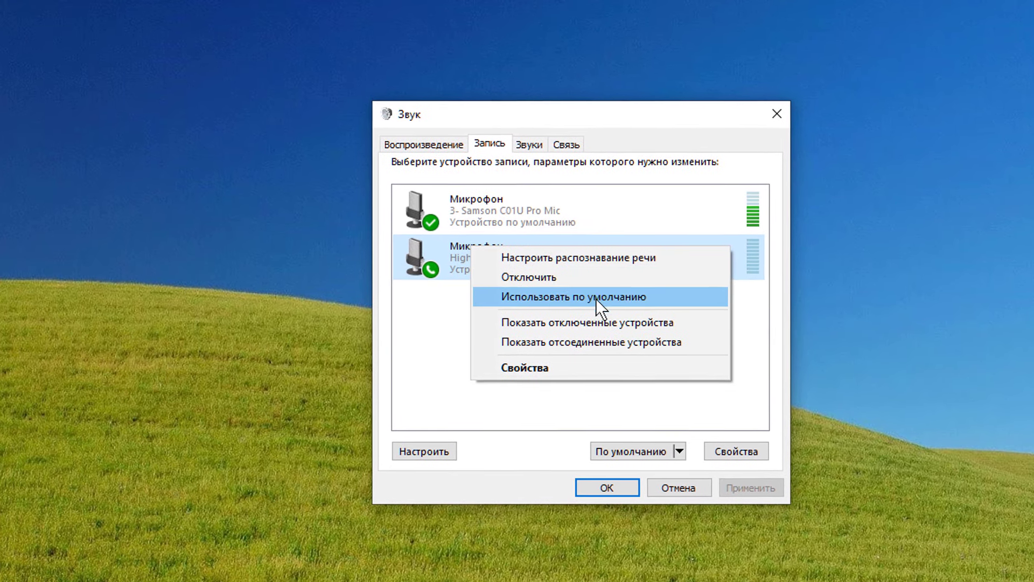
{"action": "left_click", "coordinate": [384, 336]}
{"action": "left_click", "coordinate": [435, 338]}
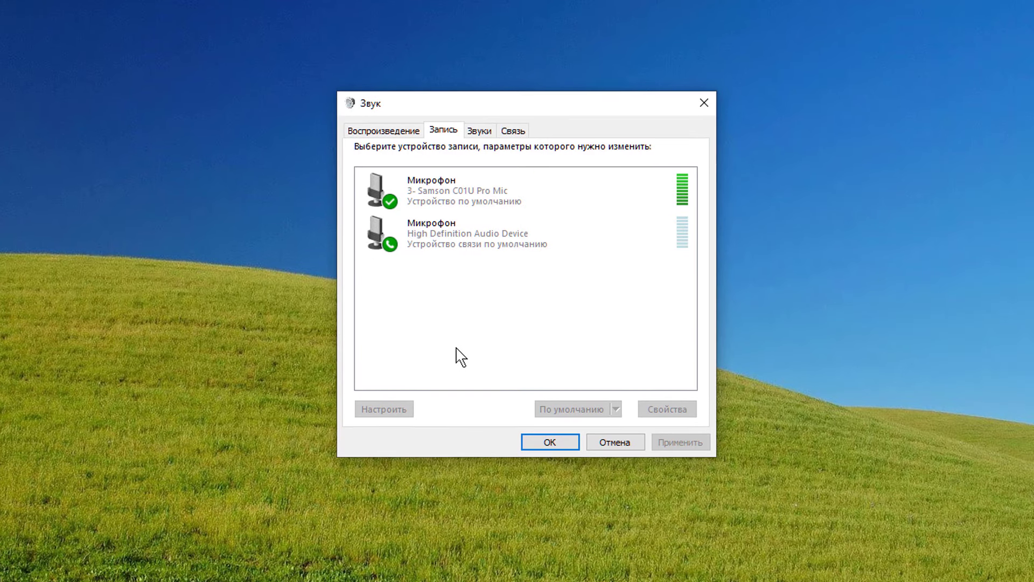
Step: Disable the High Definition Audio Device microphone in the list of recording devices
{"action": "right_click", "coordinate": [457, 311]}
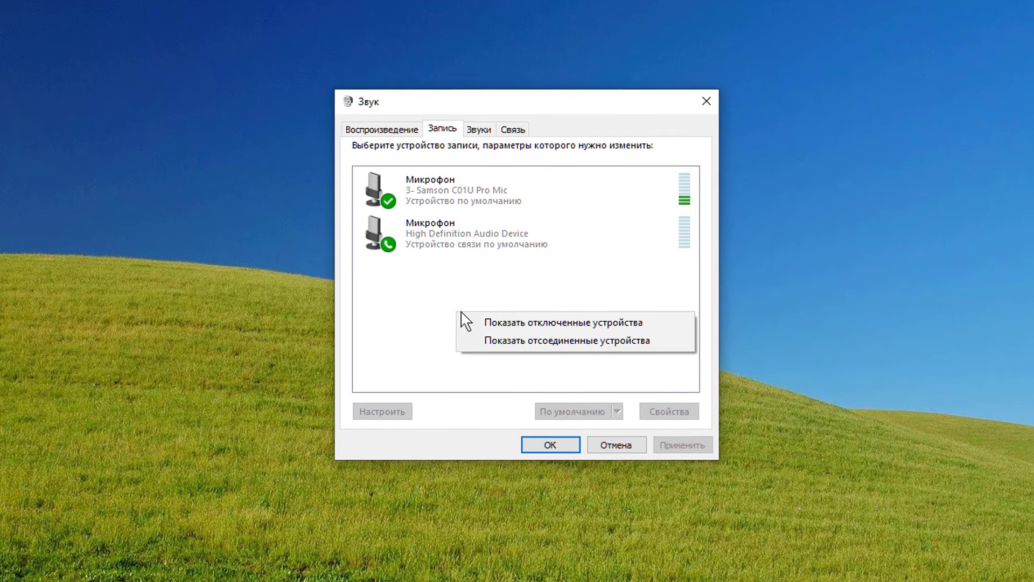
{"action": "left_click", "coordinate": [412, 293]}
{"action": "left_click", "coordinate": [436, 242]}
{"action": "right_click", "coordinate": [434, 243]}
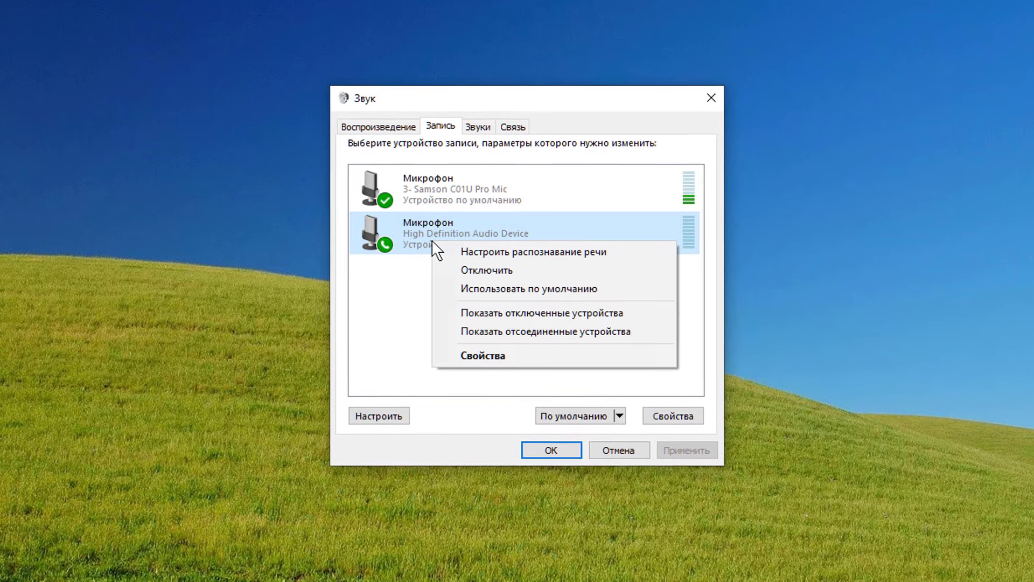
{"action": "left_click", "coordinate": [464, 269]}
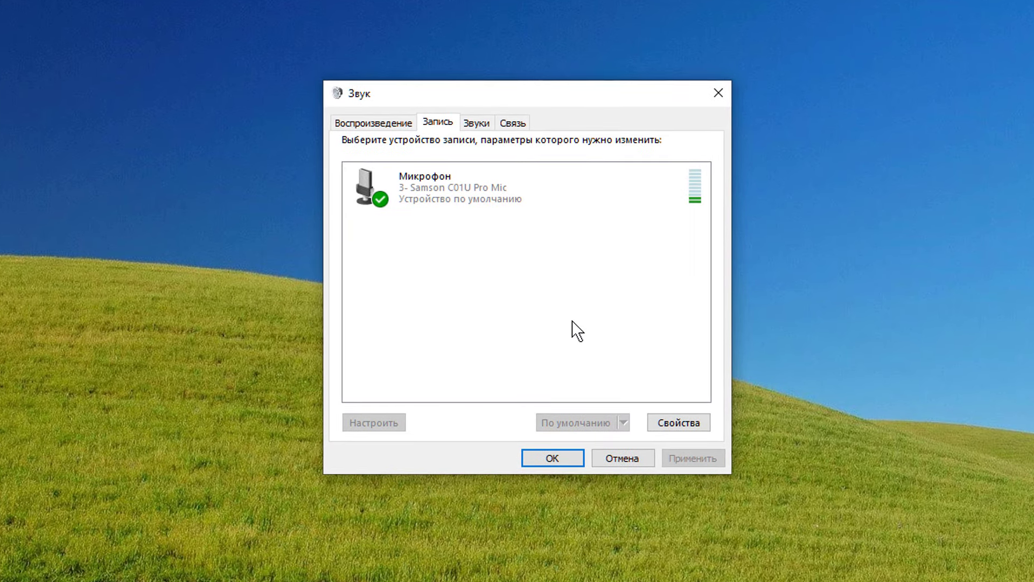
Step: Show disabled devices in the recording list and enable the High Definition Audio Device microphone again
{"action": "right_click", "coordinate": [452, 311]}
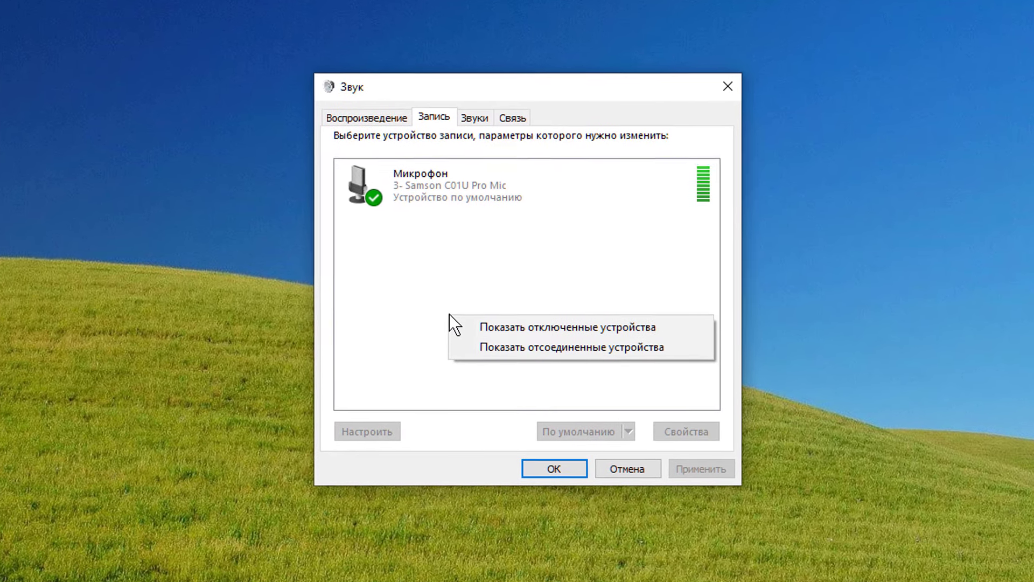
{"action": "left_click", "coordinate": [479, 324]}
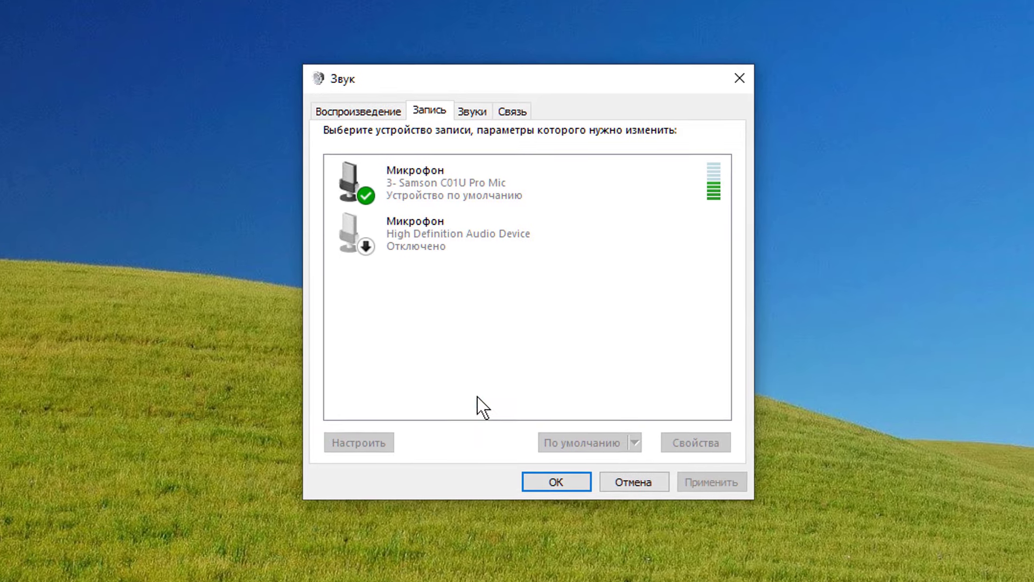
{"action": "left_click", "coordinate": [405, 241]}
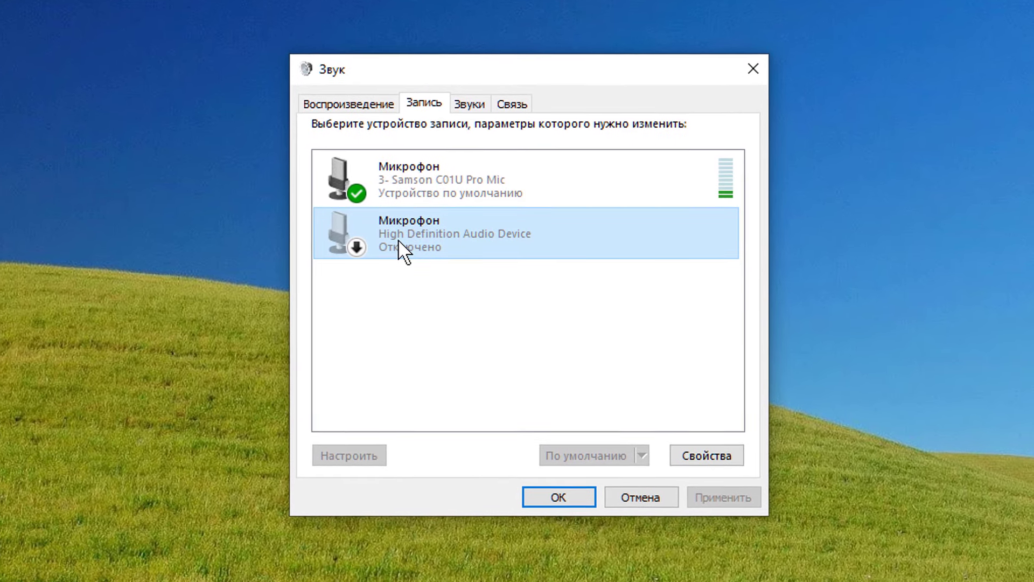
{"action": "right_click", "coordinate": [400, 244]}
{"action": "left_click", "coordinate": [424, 250]}
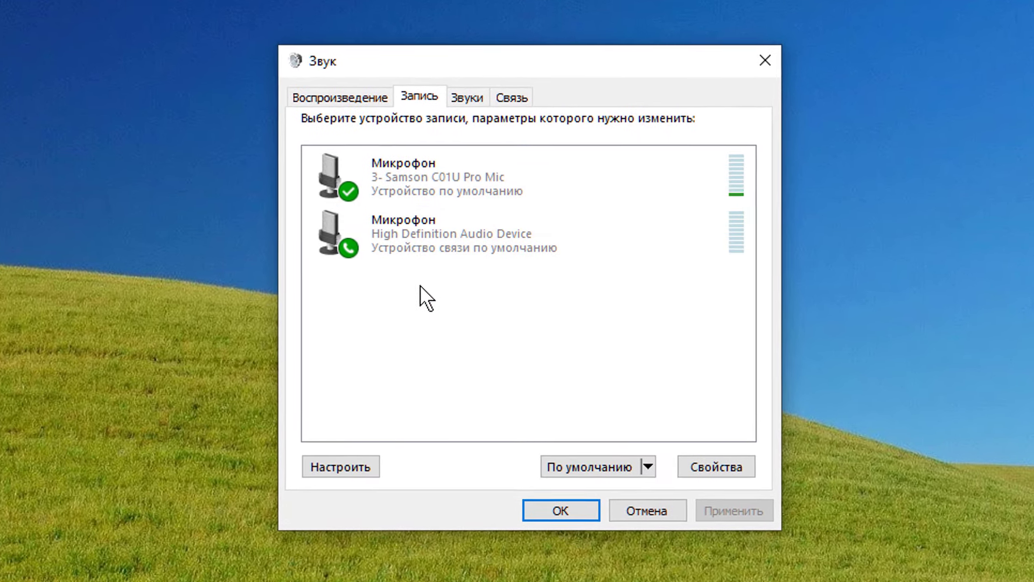
Step: Show disconnected devices in the recording list and check the options of the unplugged High Definition Audio Device microphone
{"action": "right_click", "coordinate": [421, 305]}
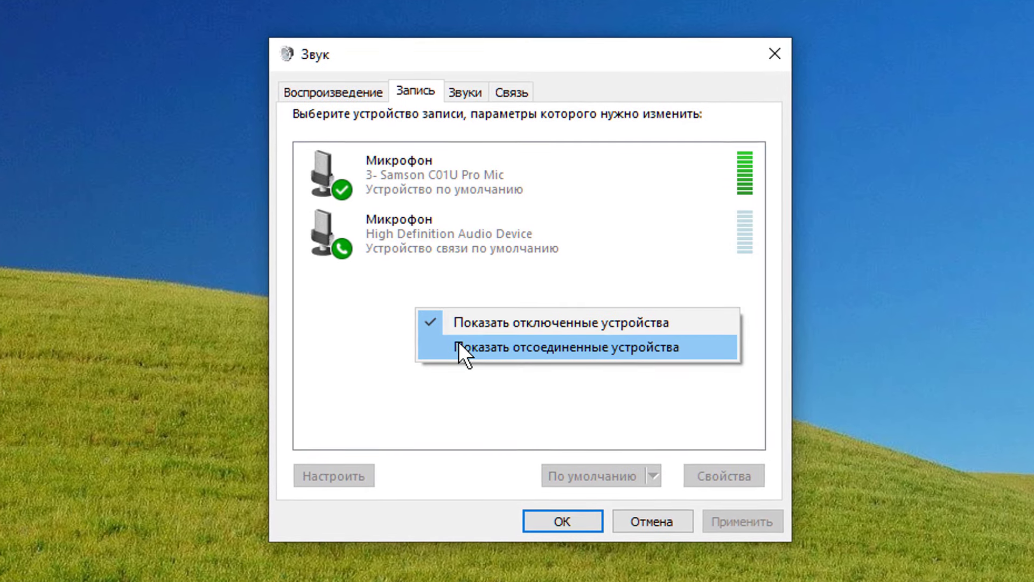
{"action": "left_click", "coordinate": [459, 344]}
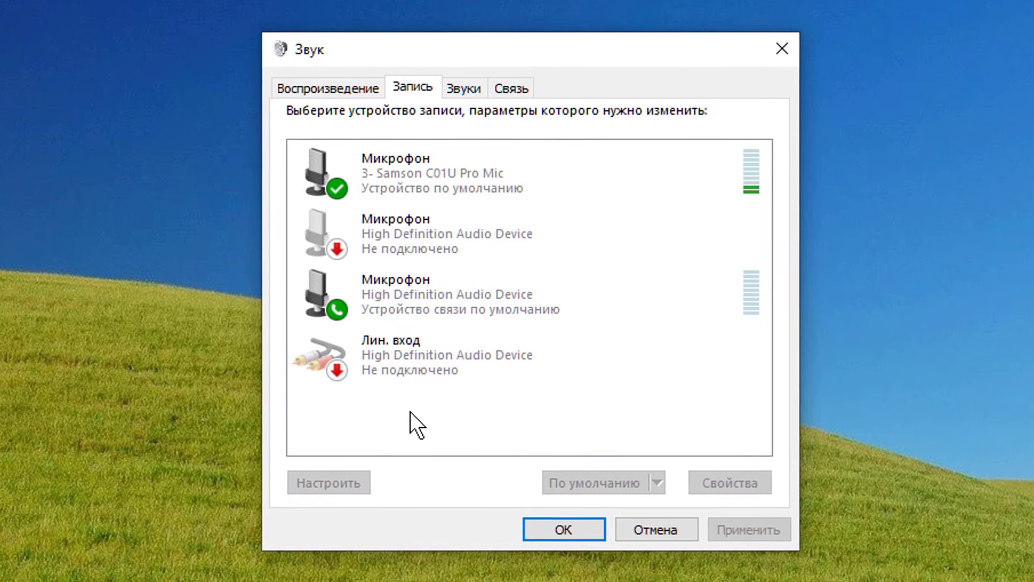
{"action": "left_click", "coordinate": [416, 234]}
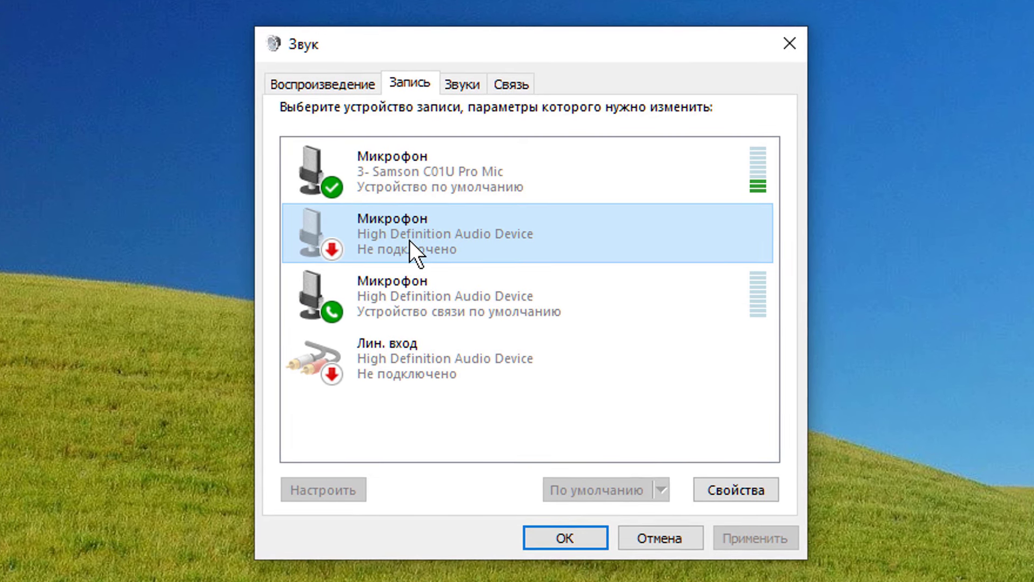
{"action": "right_click", "coordinate": [409, 240]}
Step: Open the properties of the High Definition Audio Device communications microphone and turn listening to this device on and off again
{"action": "left_click", "coordinate": [383, 295]}
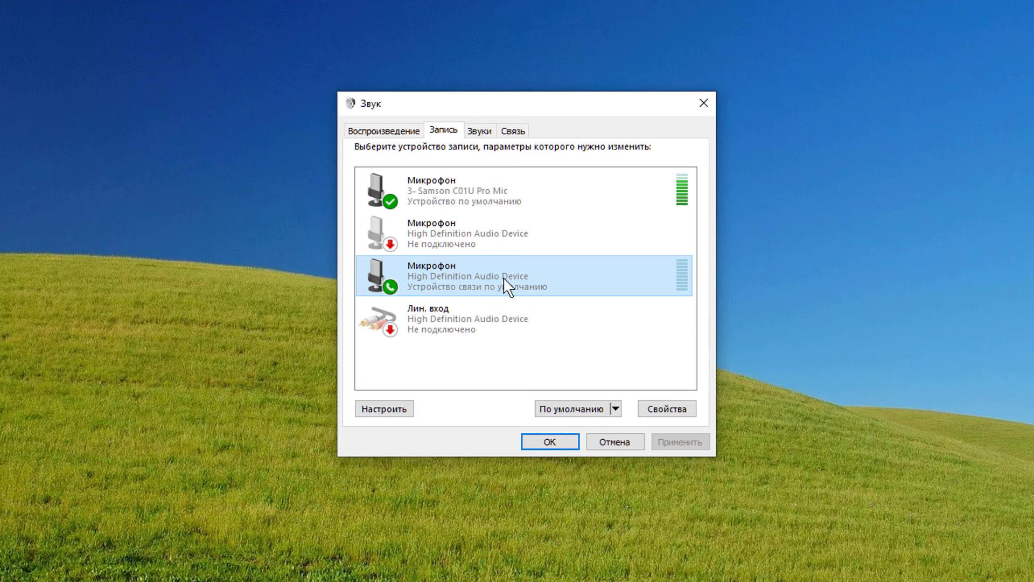
{"action": "left_click", "coordinate": [666, 411]}
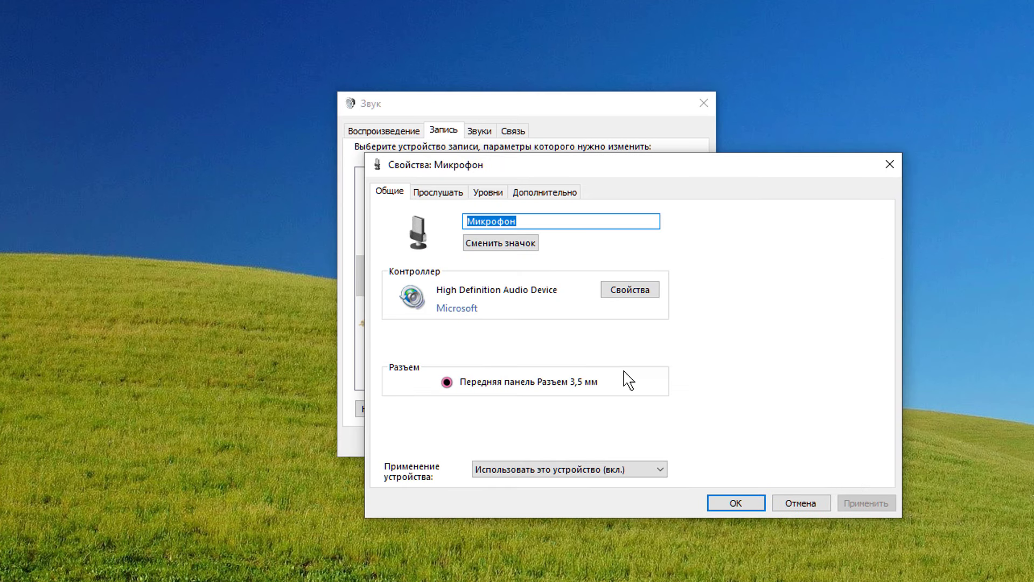
{"action": "left_click", "coordinate": [438, 192]}
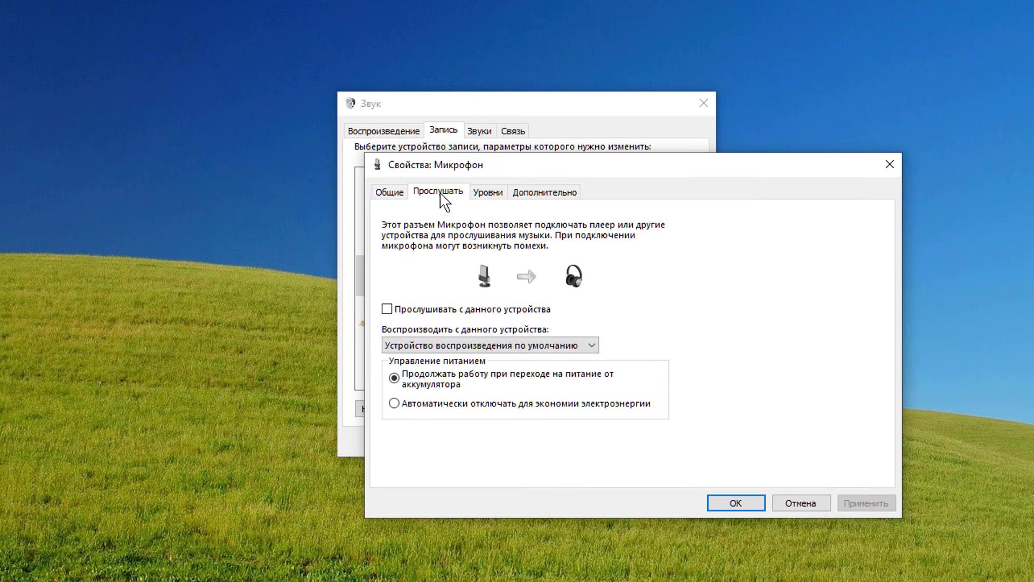
{"action": "left_click", "coordinate": [423, 311]}
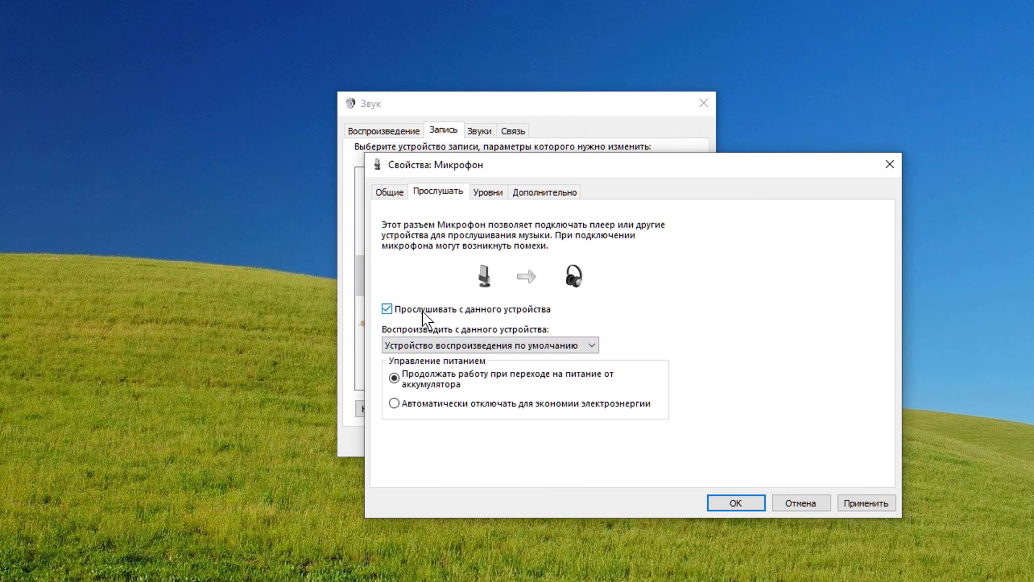
{"action": "left_click", "coordinate": [420, 311]}
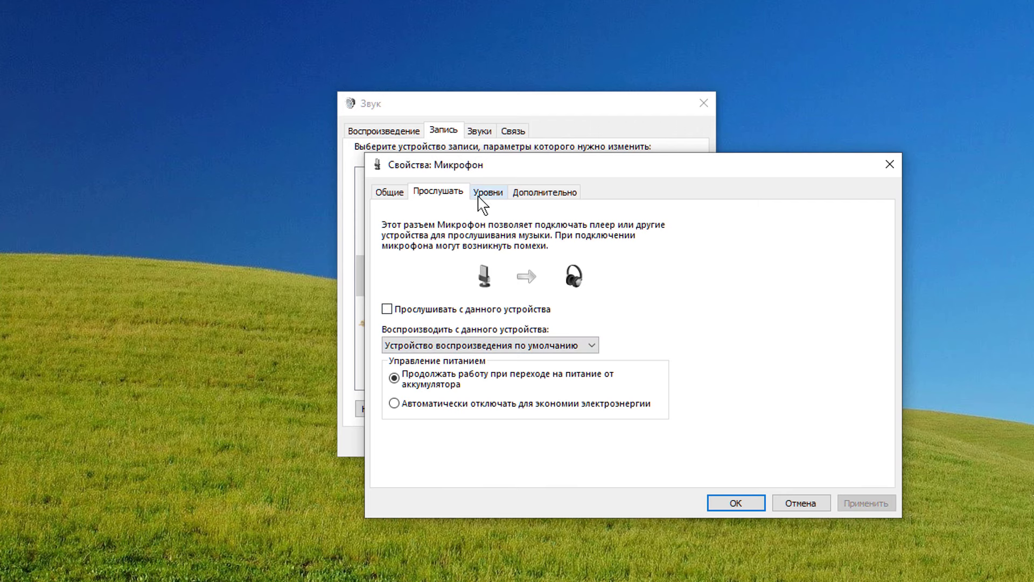
Step: Lower the microphone level to 12 and raise it to the maximum
{"action": "left_click", "coordinate": [484, 194]}
{"action": "left_click_drag", "start_coordinate": [513, 242], "coordinate": [414, 248]}
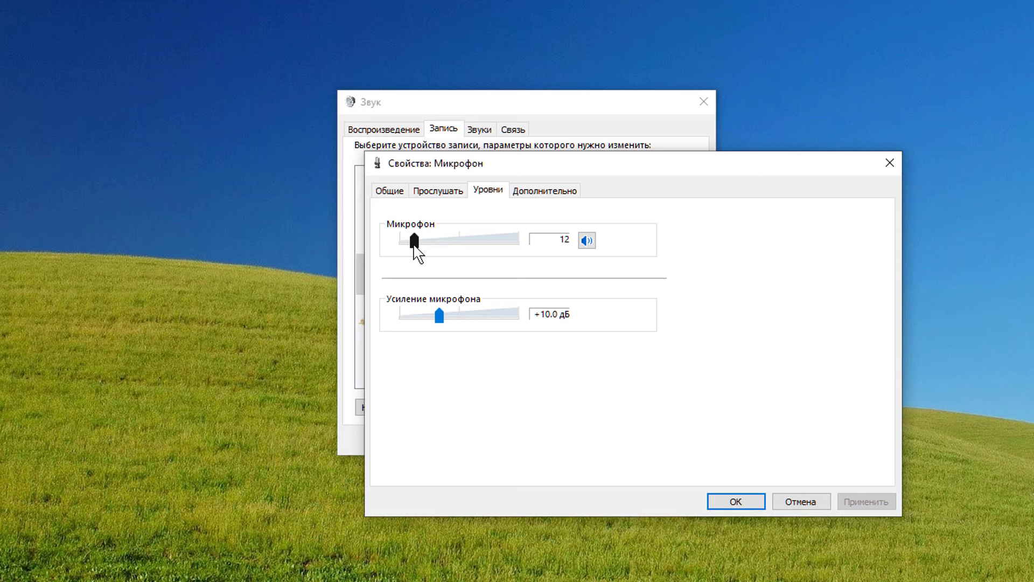
{"action": "left_click_drag", "start_coordinate": [414, 248], "coordinate": [521, 243]}
Step: Disallow exclusive use of the microphone by applications in its advanced properties and allow it again
{"action": "left_click", "coordinate": [545, 190]}
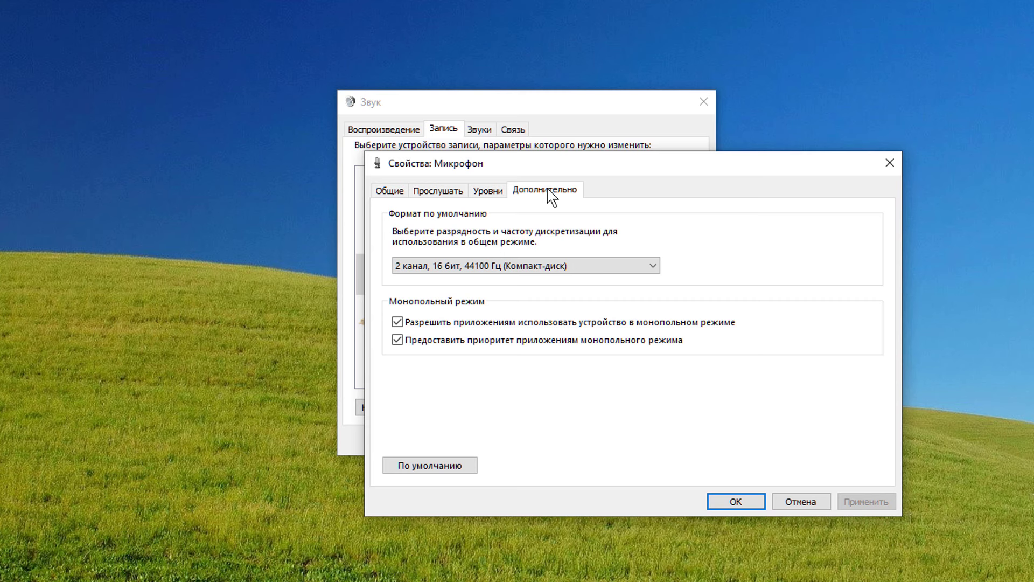
{"action": "left_click", "coordinate": [406, 324]}
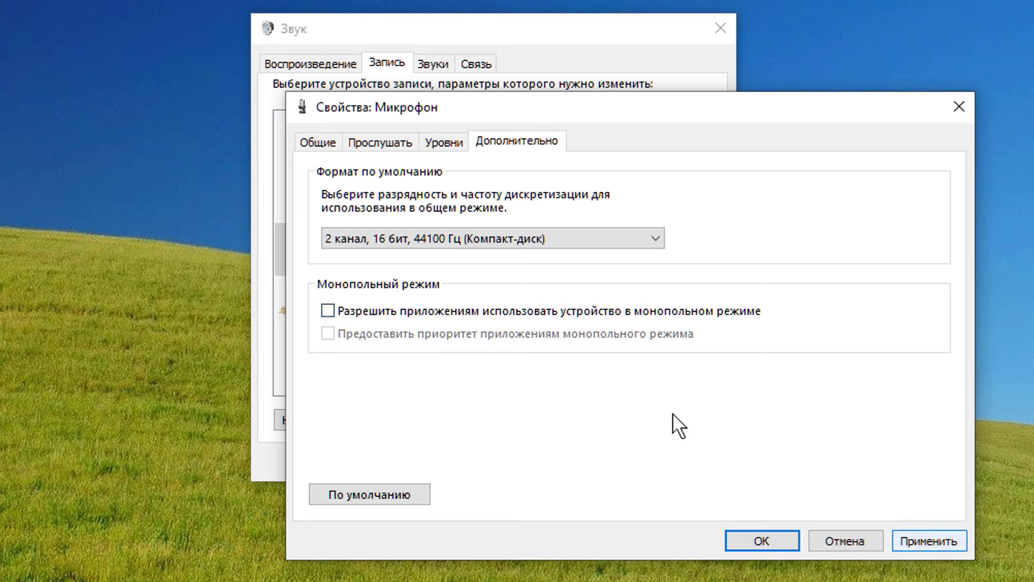
{"action": "left_click", "coordinate": [331, 317]}
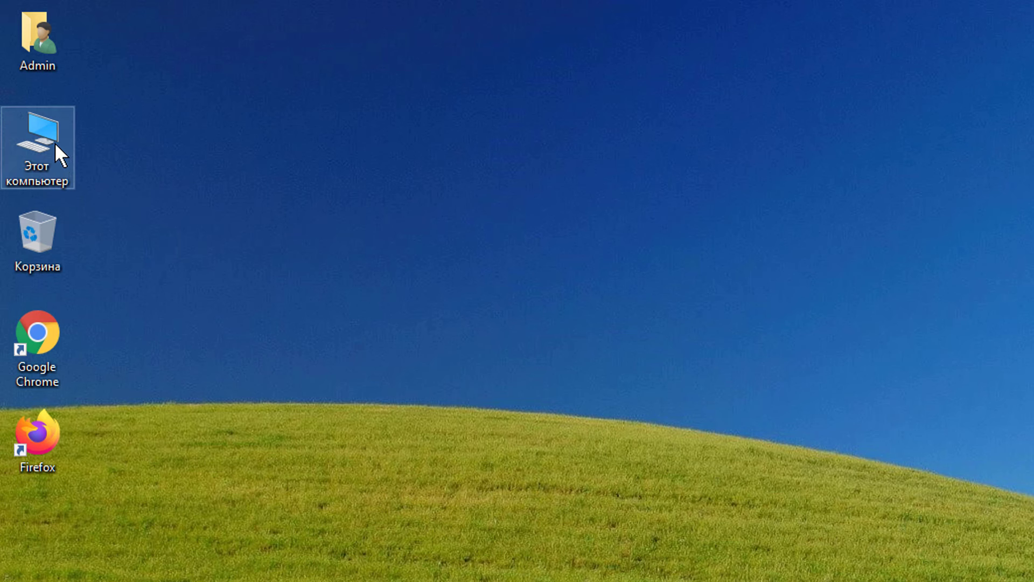
Step: Open Device Manager in the computer management of Этот компьютер, expand the audio inputs and outputs and select the 3- Samson C01U Pro Mic microphone
{"action": "right_click", "coordinate": [56, 146]}
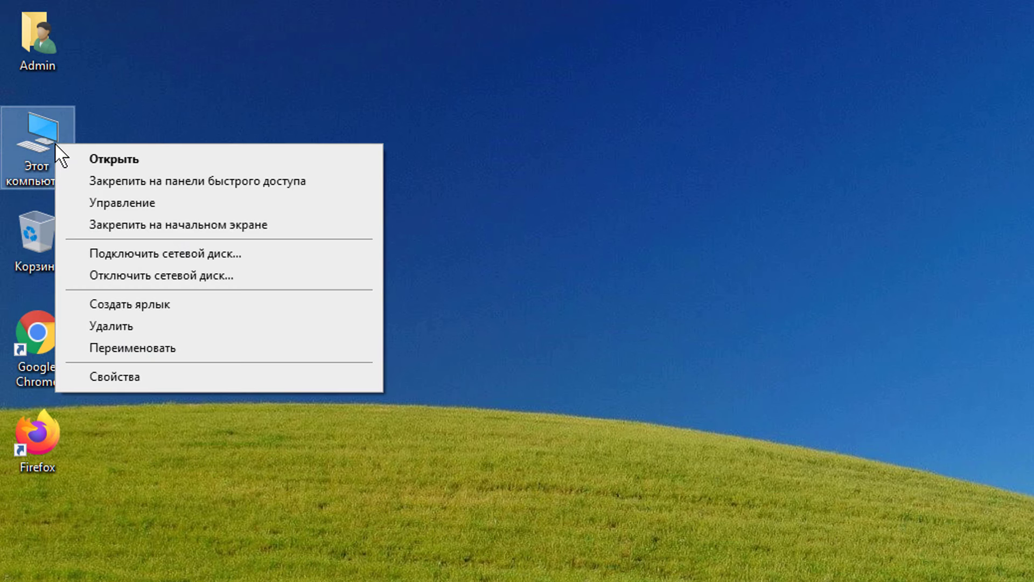
{"action": "left_click", "coordinate": [99, 203]}
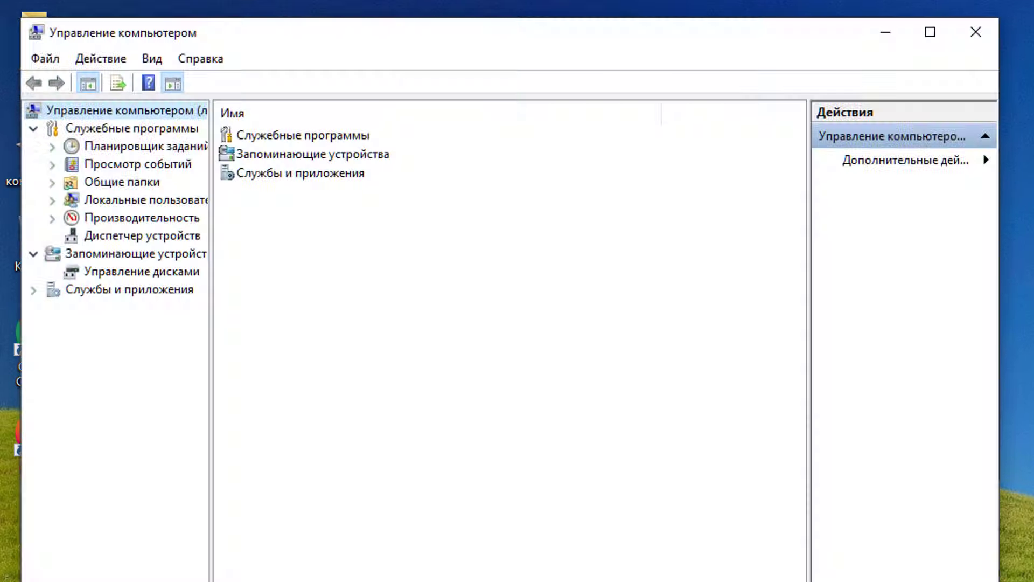
{"action": "left_click", "coordinate": [167, 237]}
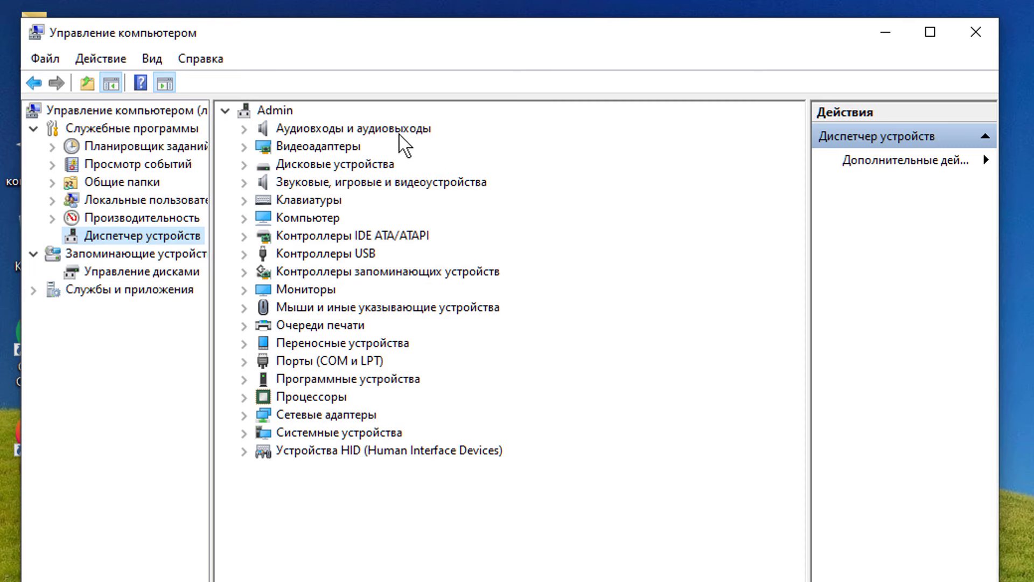
{"action": "double_click", "coordinate": [399, 129]}
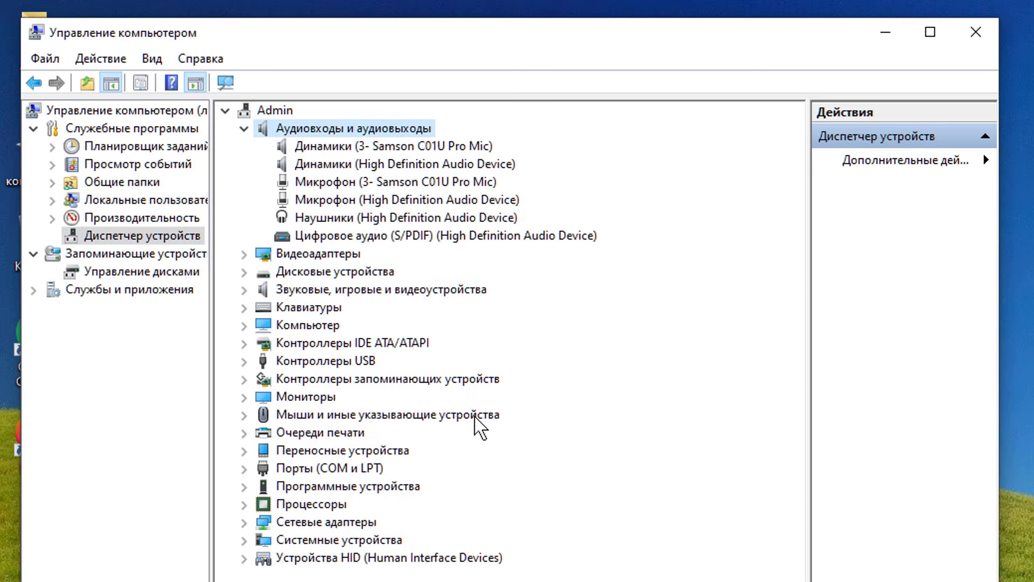
{"action": "left_click", "coordinate": [302, 183]}
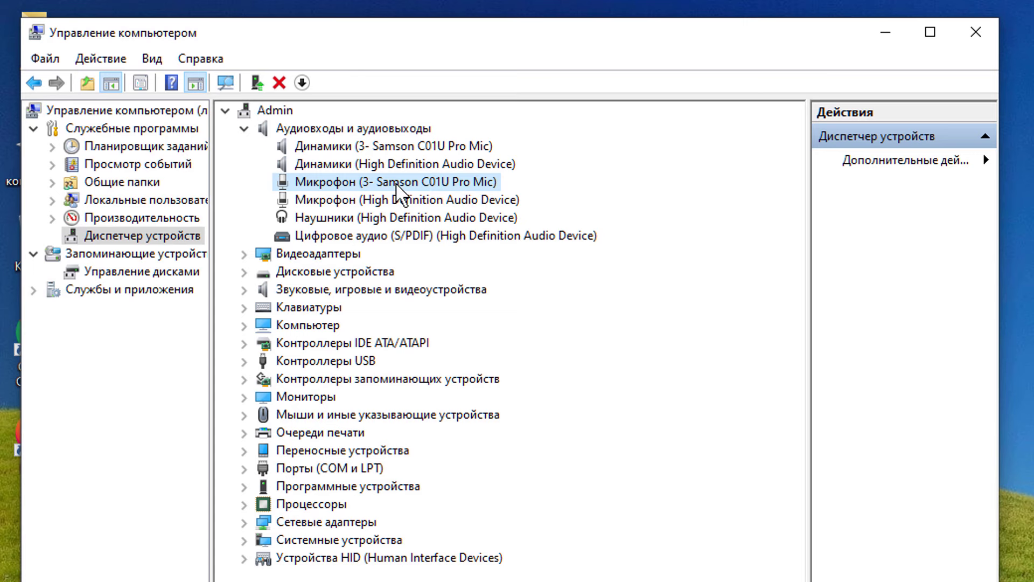
Step: Disable the High Definition Audio Device microphone in Device Manager, confirm, and enable it again
{"action": "right_click", "coordinate": [348, 199]}
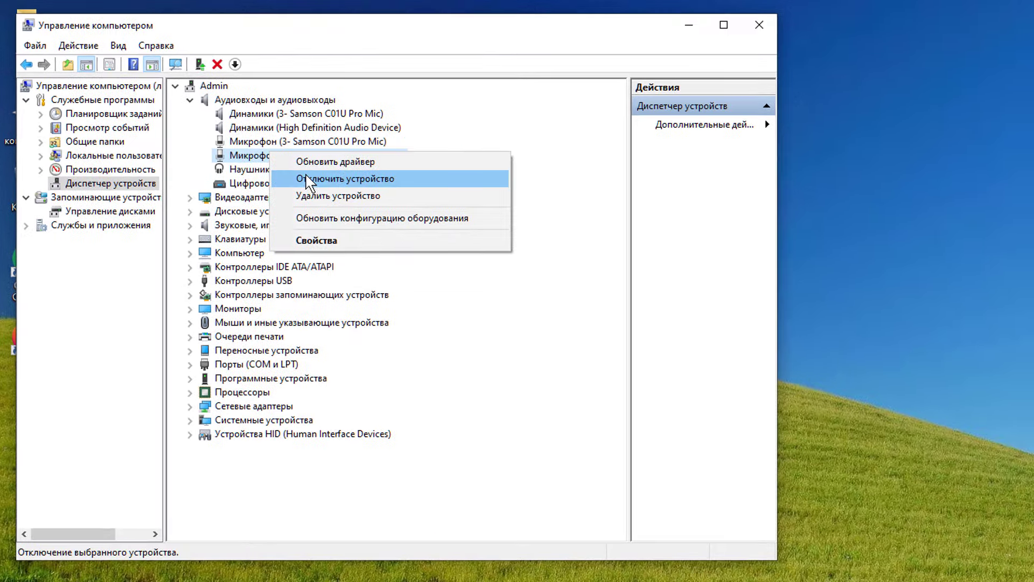
{"action": "left_click", "coordinate": [388, 229]}
{"action": "left_click", "coordinate": [777, 426]}
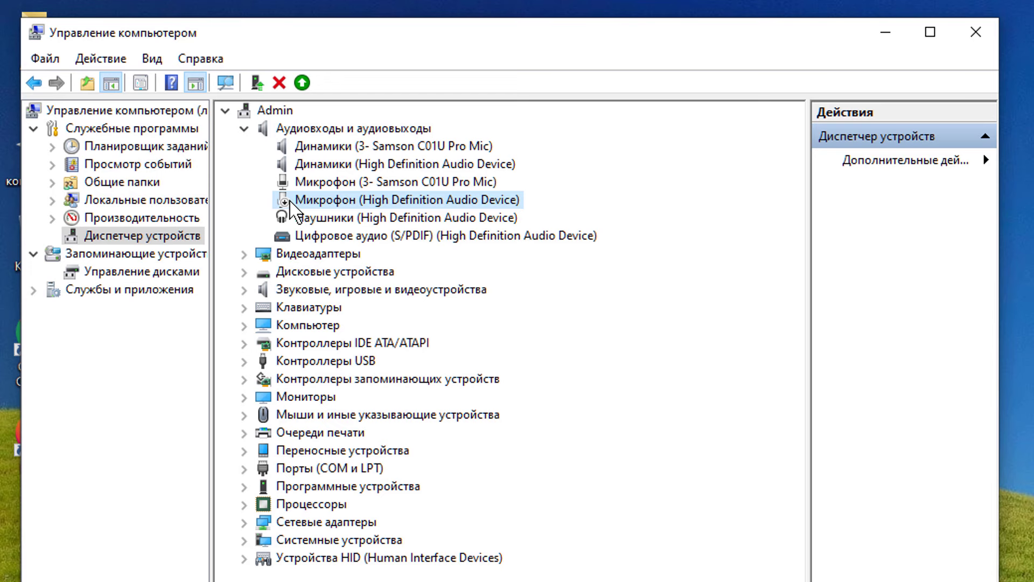
{"action": "right_click", "coordinate": [379, 268]}
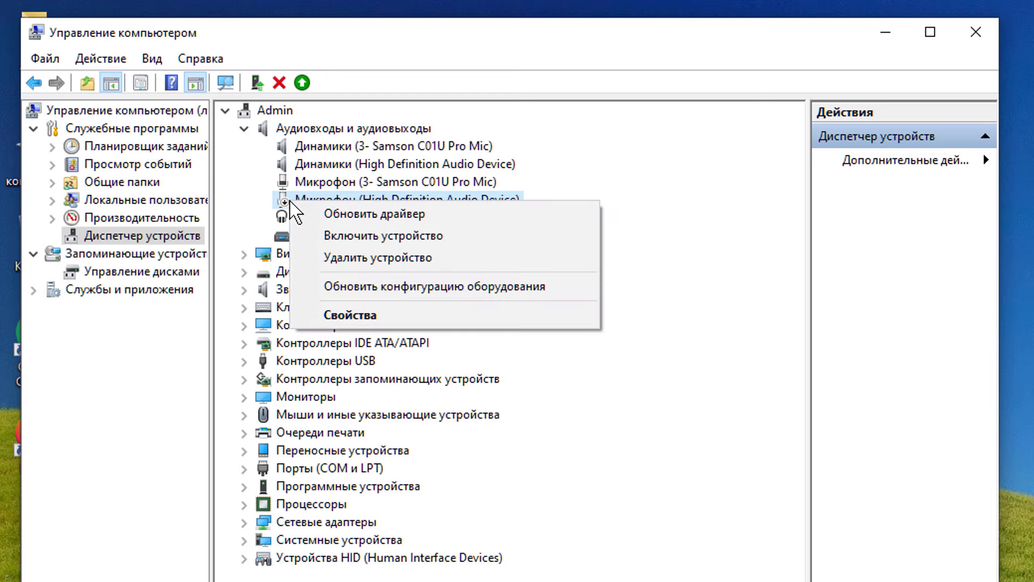
{"action": "left_click", "coordinate": [352, 232]}
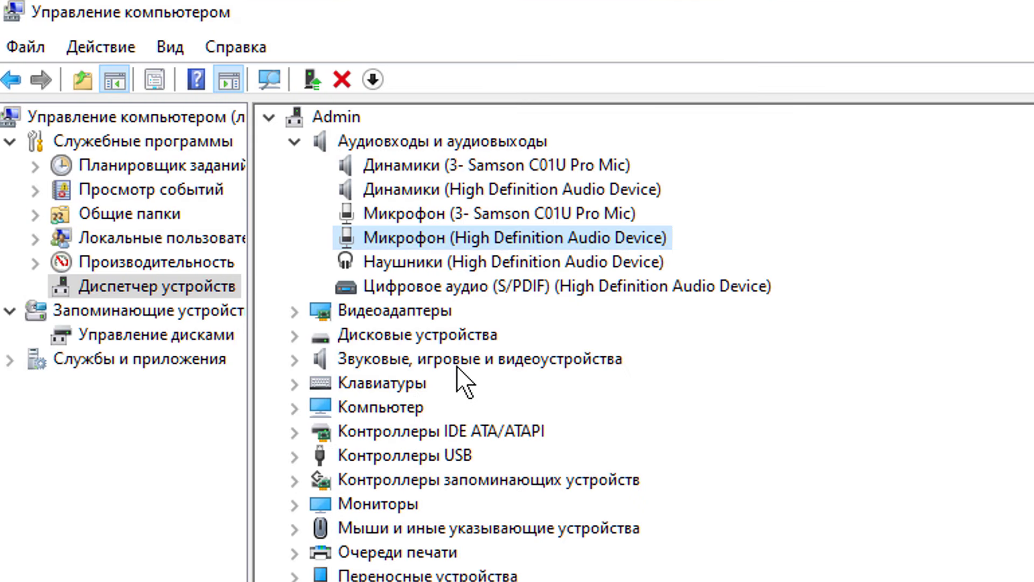
Step: Expand the sound, game and video devices, select Samson C01U Pro Mic and open the properties of Устройство с поддержкой High Definition Audio
{"action": "double_click", "coordinate": [457, 368]}
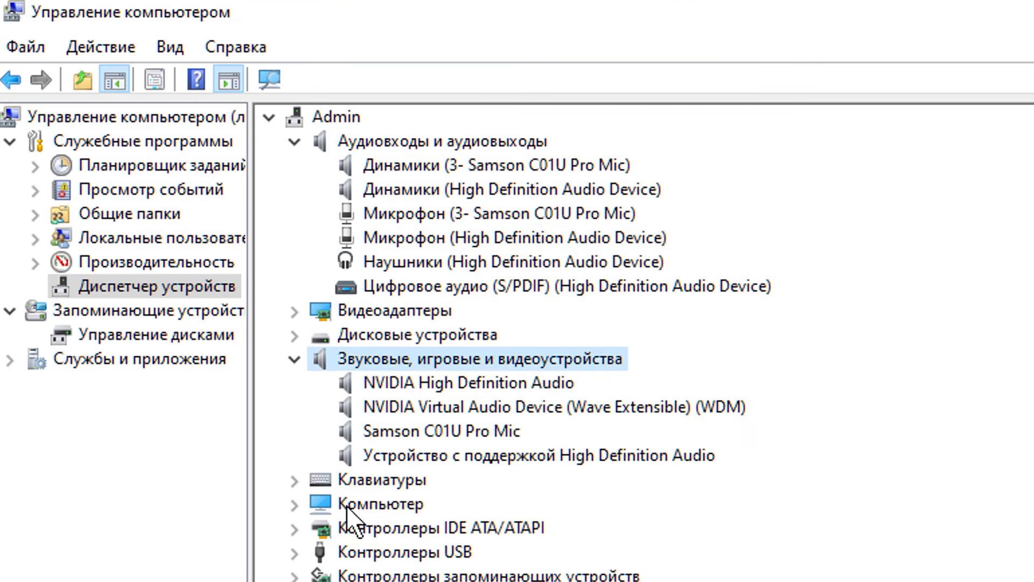
{"action": "left_click", "coordinate": [398, 434]}
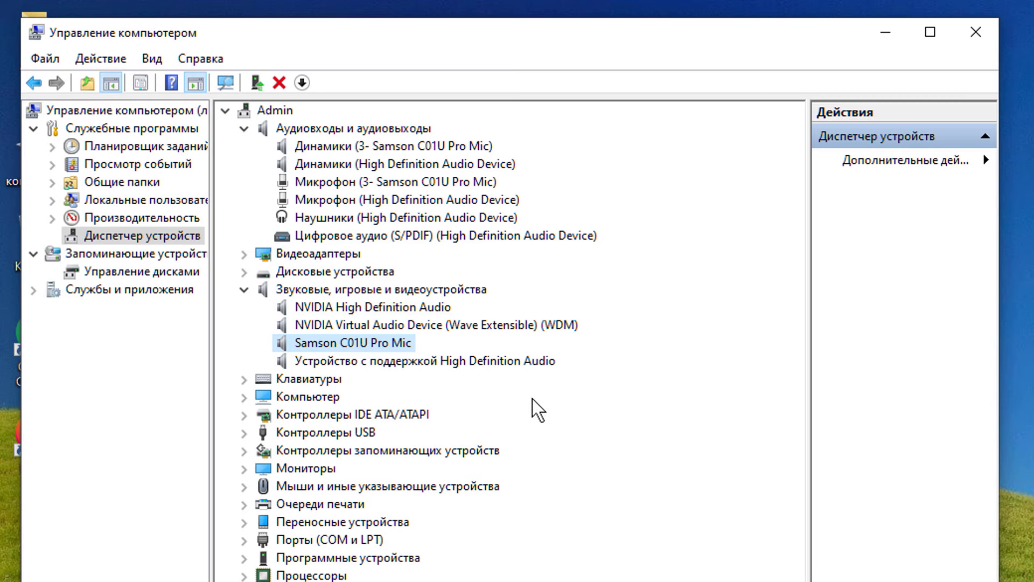
{"action": "left_click", "coordinate": [380, 359]}
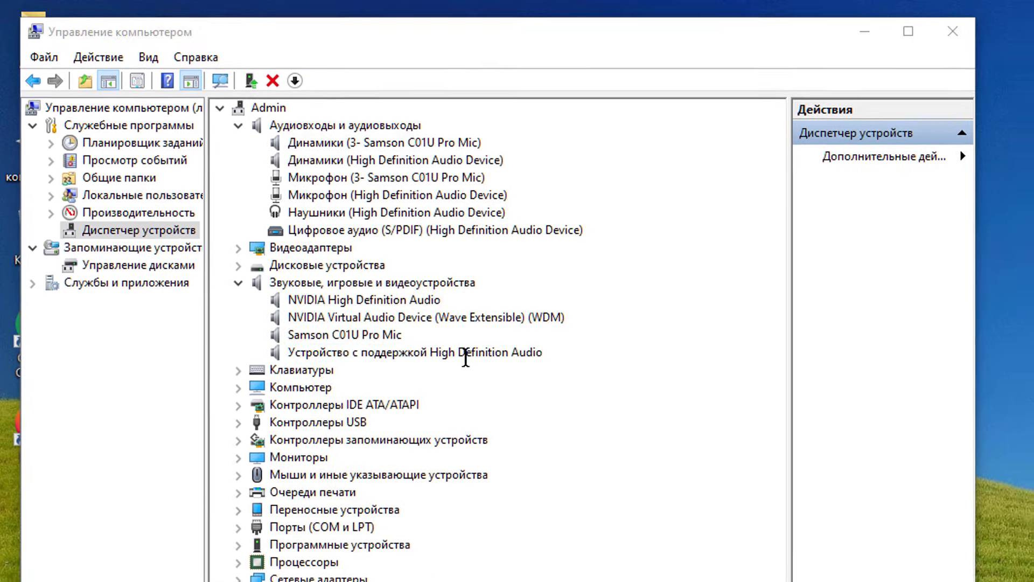
{"action": "double_click", "coordinate": [473, 358]}
{"action": "left_click", "coordinate": [379, 185]}
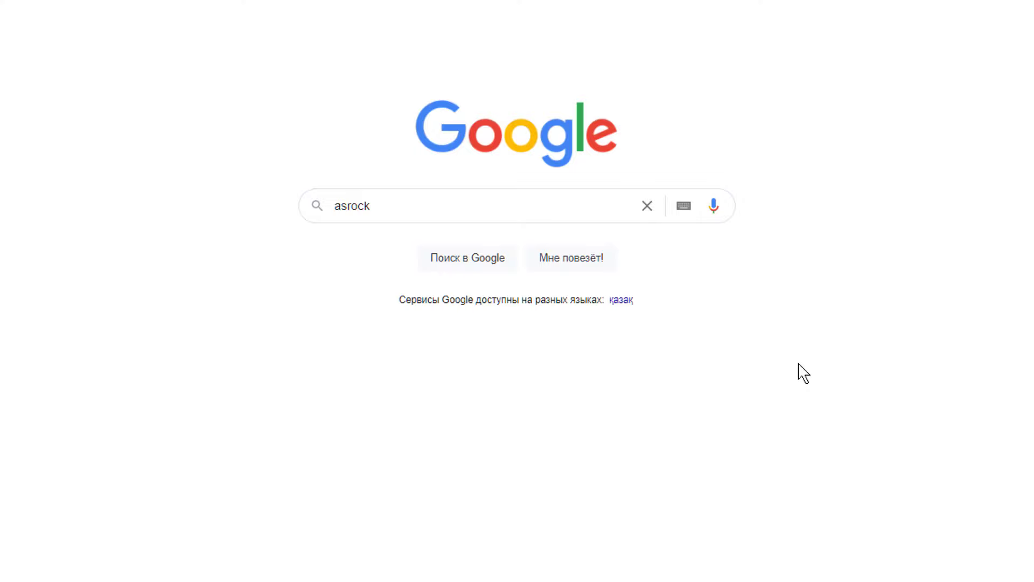
Step: Search Google for asrock and find the p67 pro3's Realtek high definition audio driver ver:7560 for Windows 10 64bit on the ASRock support site
{"action": "key", "text": "Return"}
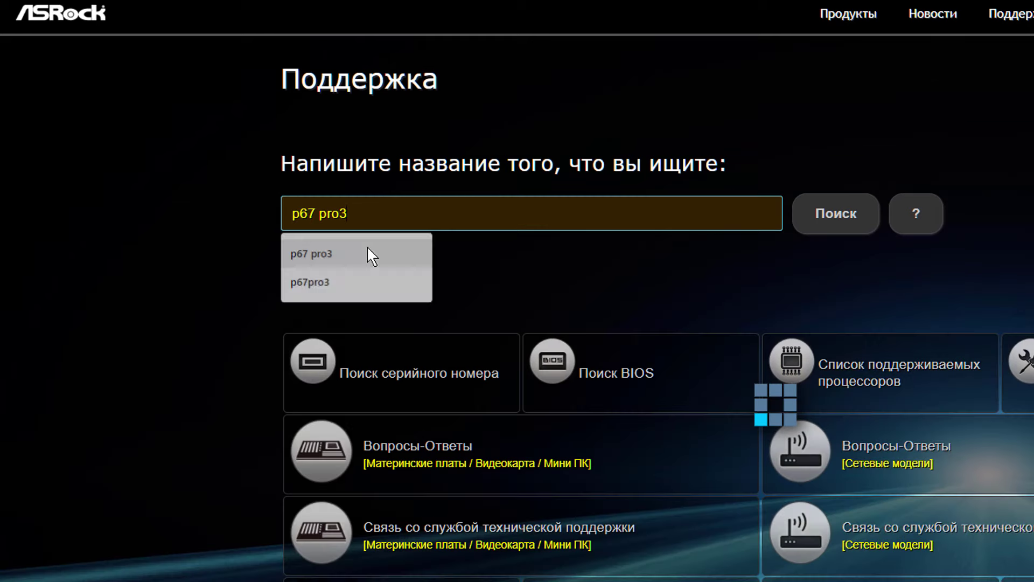
{"action": "left_click", "coordinate": [367, 245]}
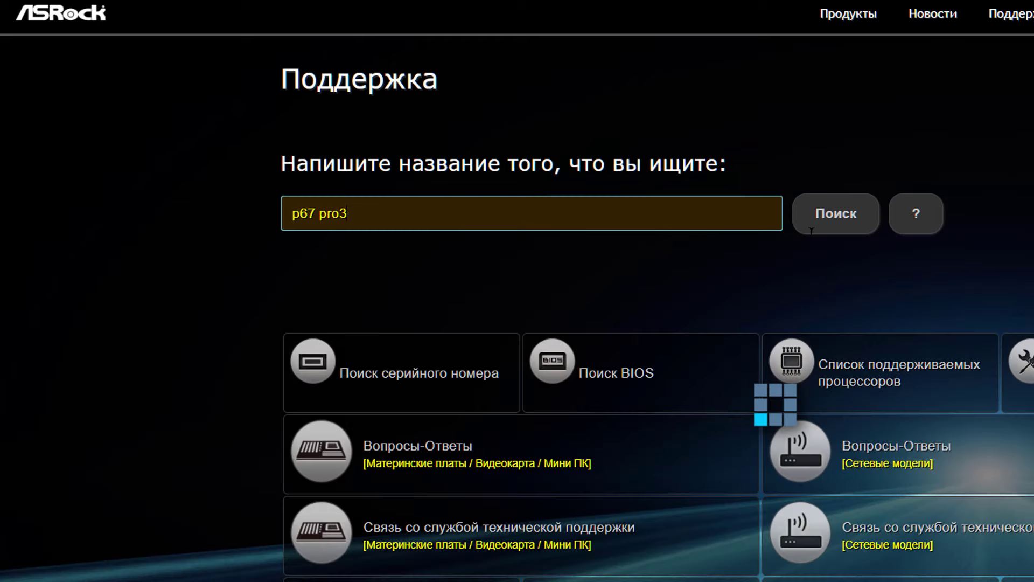
{"action": "left_click", "coordinate": [847, 229]}
{"action": "left_click", "coordinate": [678, 297]}
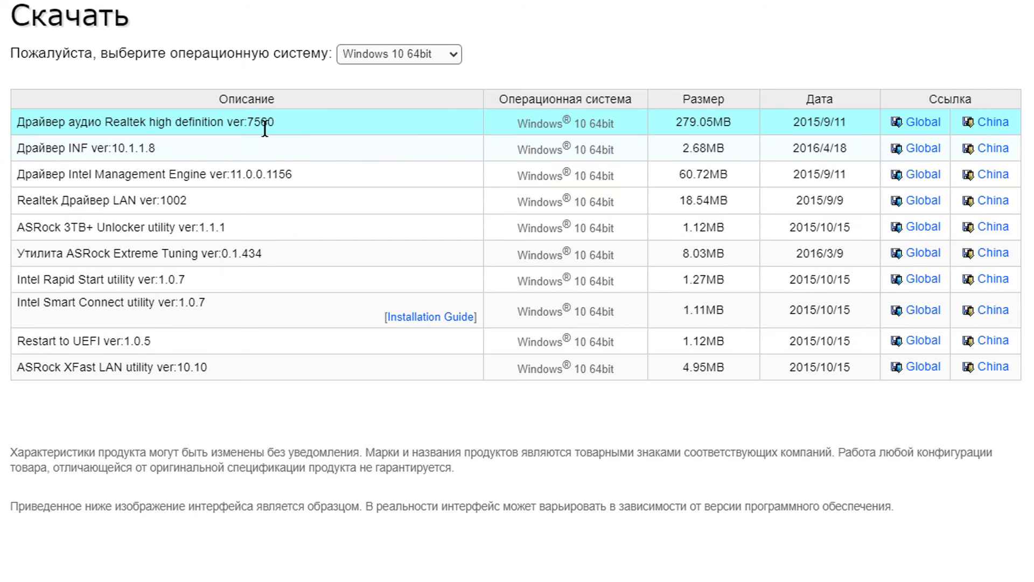
{"action": "left_click_drag", "start_coordinate": [292, 124], "coordinate": [15, 122]}
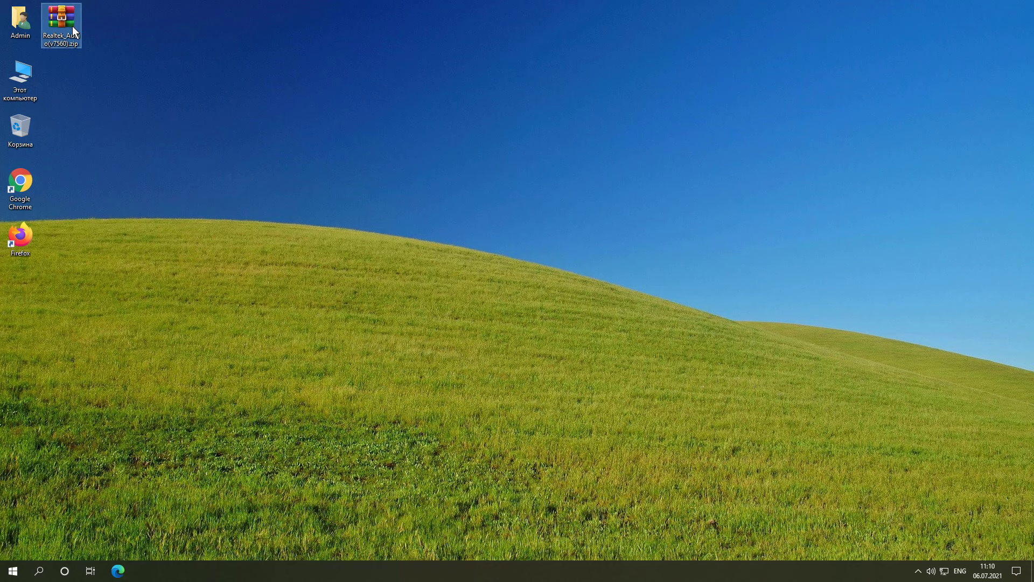
Step: Open the Realtek_Audio(v7560).zip archive on the desktop and run the Realtek High Definition Audio Driver setup from it
{"action": "double_click", "coordinate": [72, 26]}
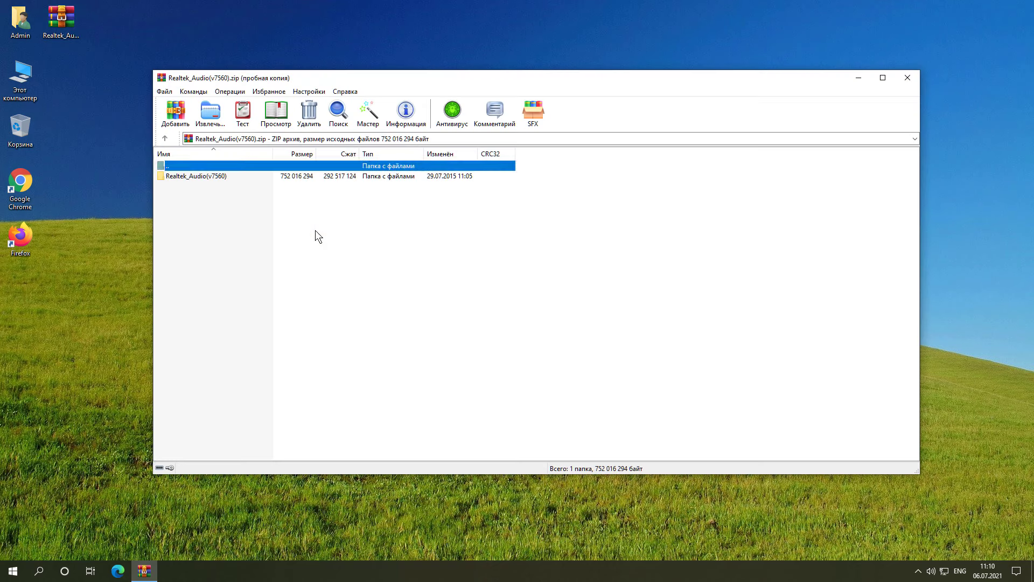
{"action": "scroll", "coordinate": [223, 286], "scroll_direction": "down", "scroll_amount": 6}
{"action": "double_click", "coordinate": [178, 401]}
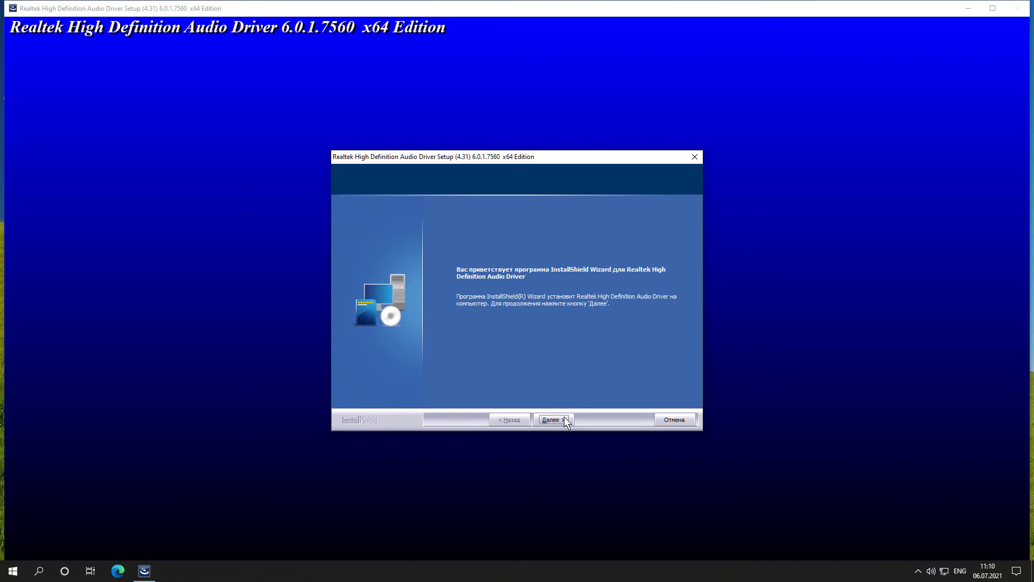
{"action": "left_click", "coordinate": [554, 419]}
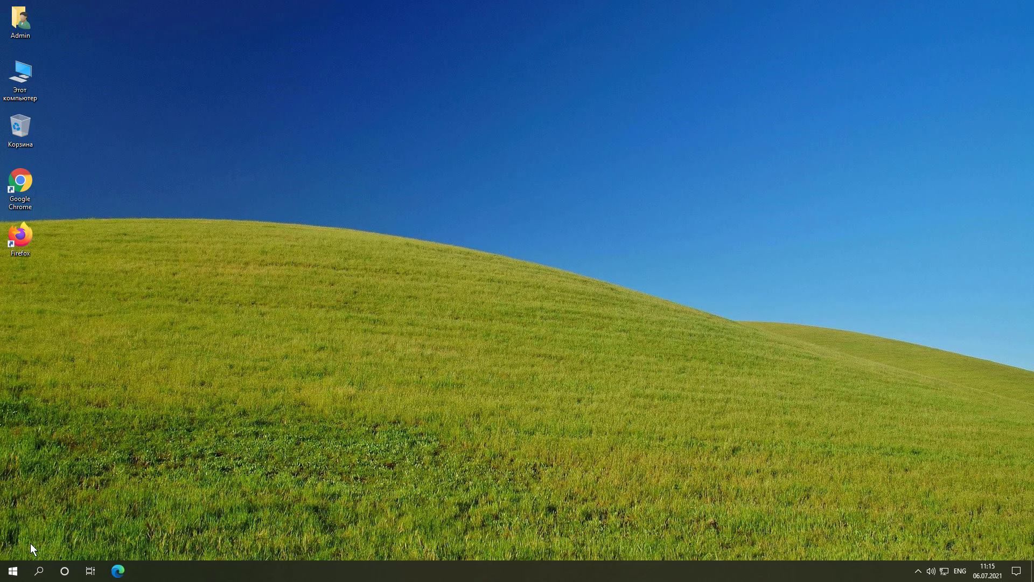
Step: Open Диспетчер Realtek HD from Оборудование и звук in the Windows Control Panel and view the FrontMic settings
{"action": "left_click", "coordinate": [38, 570]}
{"action": "key", "text": "alt+shift"}
{"action": "type", "text": "па"}
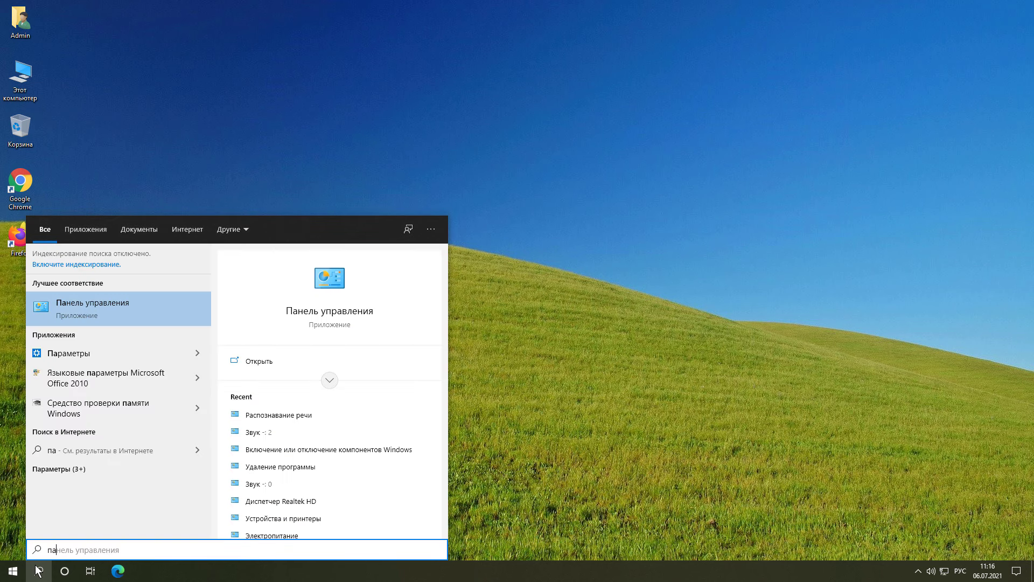
{"action": "left_click", "coordinate": [107, 309]}
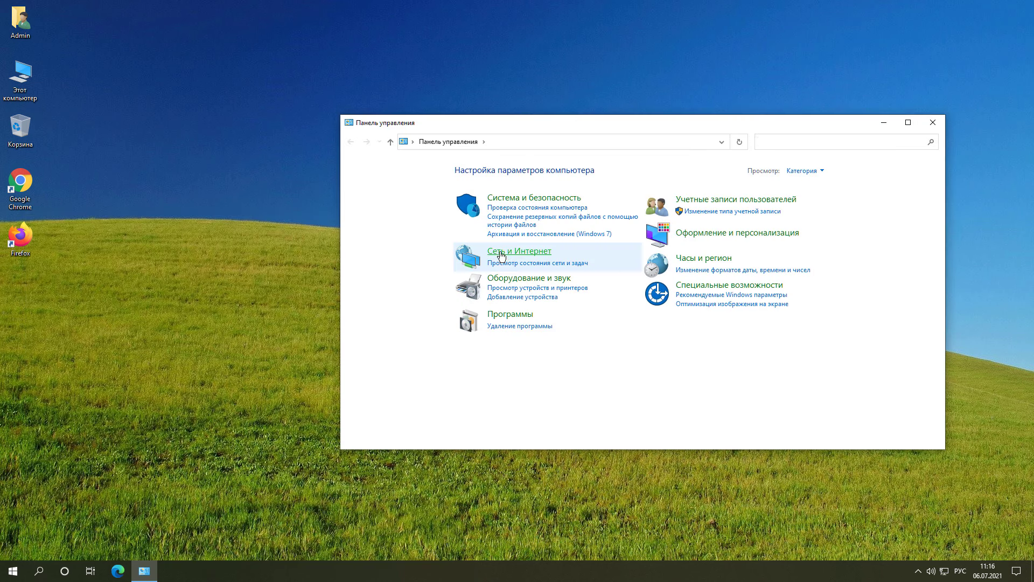
{"action": "left_click", "coordinate": [519, 279]}
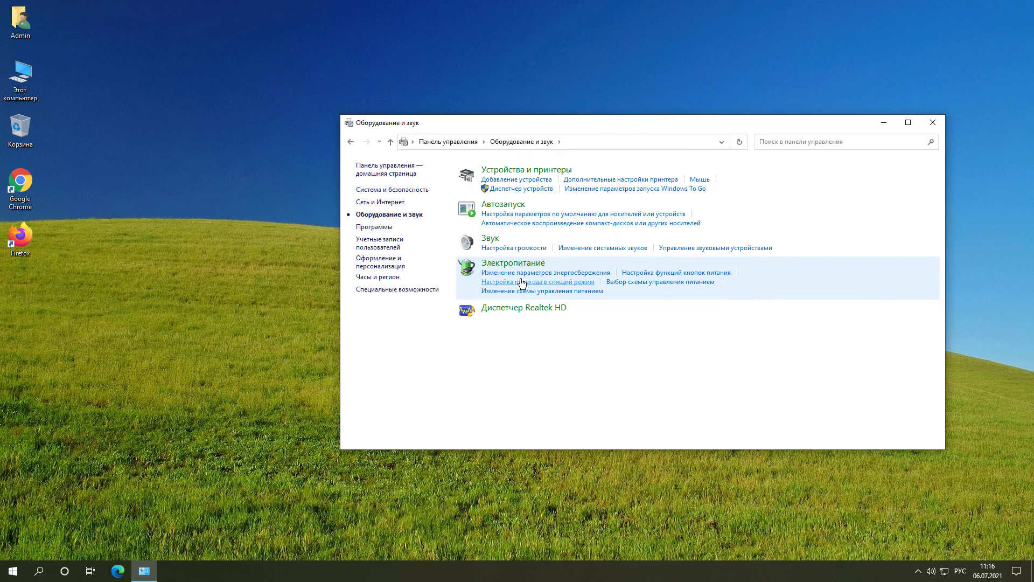
{"action": "left_click", "coordinate": [541, 312]}
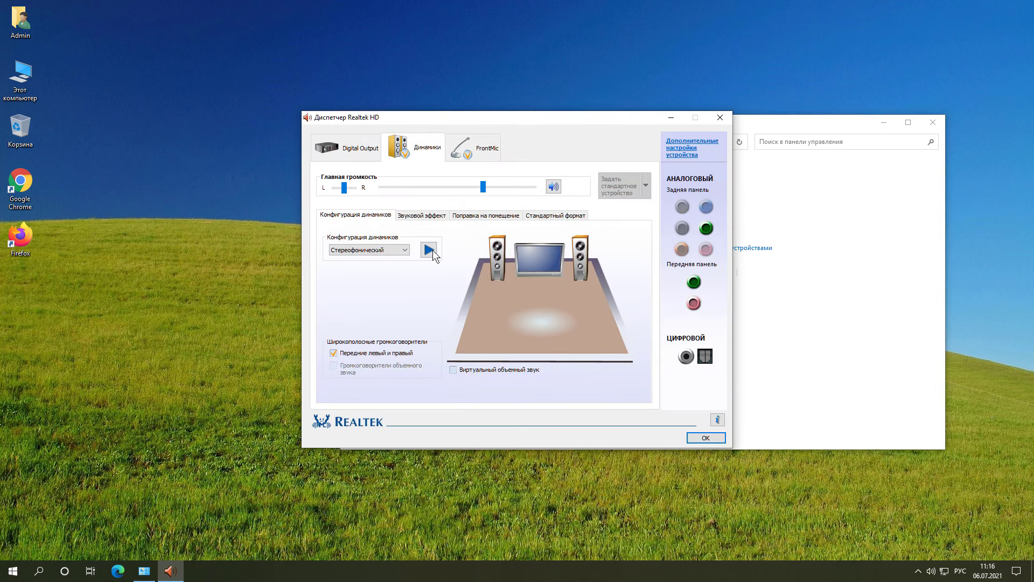
{"action": "left_click", "coordinate": [479, 154]}
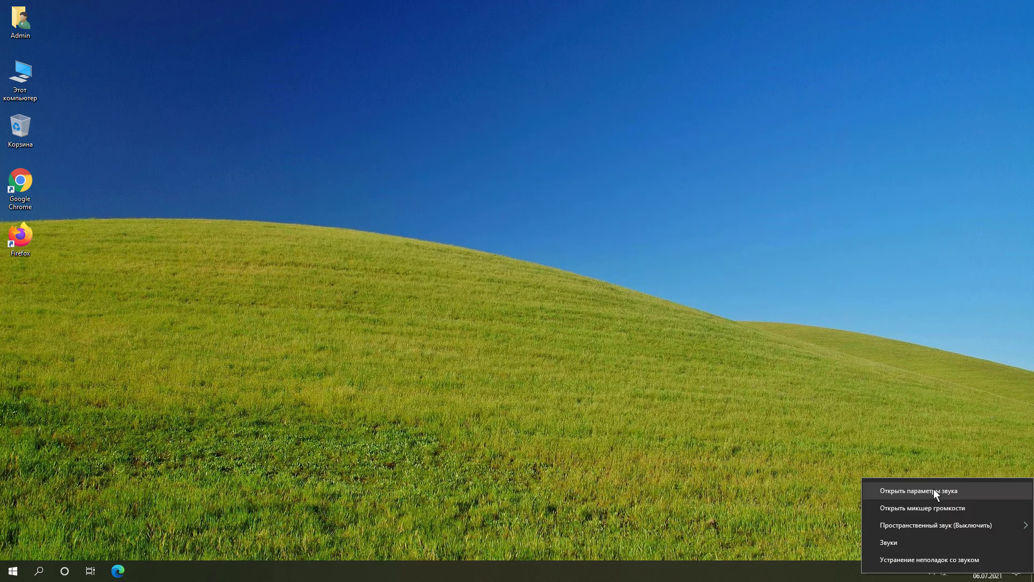
Step: Choose Микрофон (3- Samson C01U Pro Mic) as the input device in the Windows sound settings and close the settings
{"action": "left_click", "coordinate": [933, 489]}
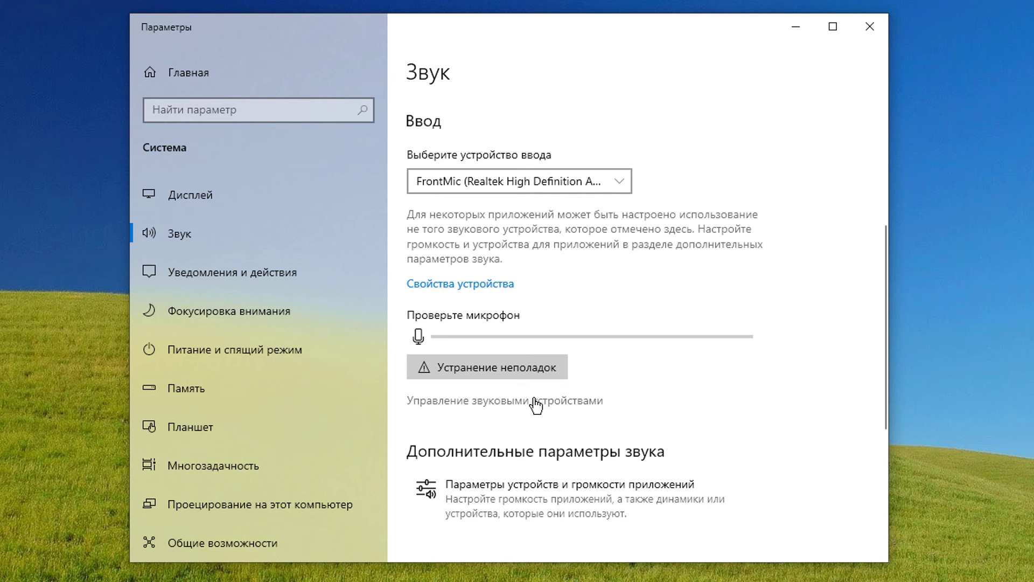
{"action": "left_click", "coordinate": [500, 143]}
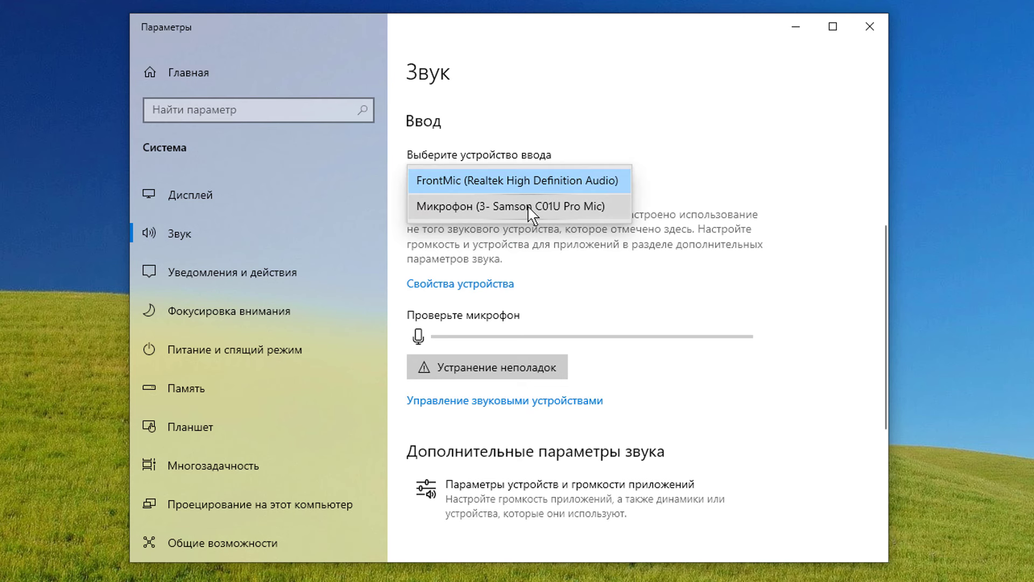
{"action": "left_click", "coordinate": [488, 209]}
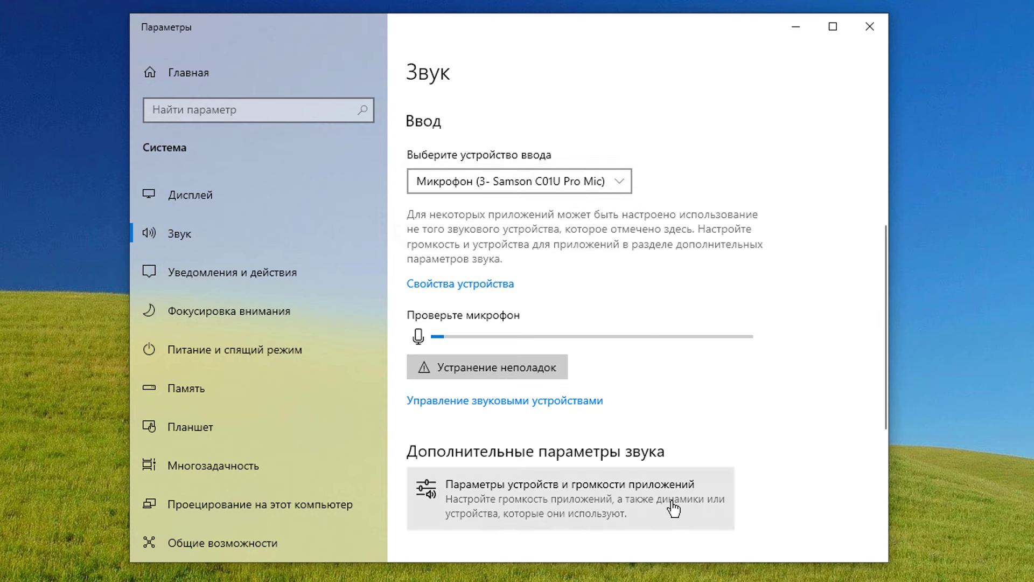
{"action": "left_click", "coordinate": [869, 26]}
Step: Open Device Manager in the computer management of Этот компьютер and expand Аудиовходы и аудиовыходы
{"action": "right_click", "coordinate": [63, 131]}
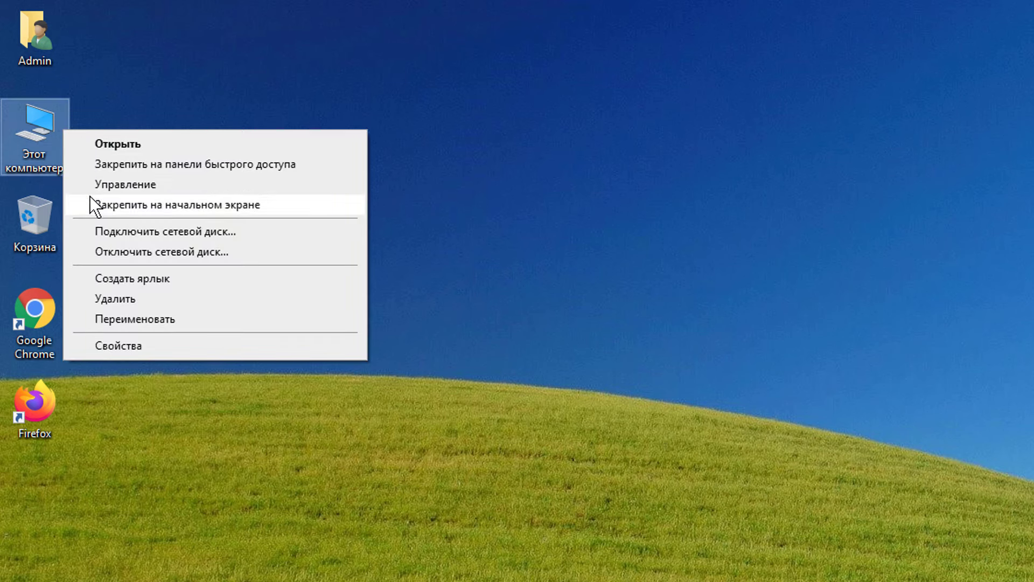
{"action": "left_click", "coordinate": [116, 187]}
{"action": "left_click", "coordinate": [118, 184]}
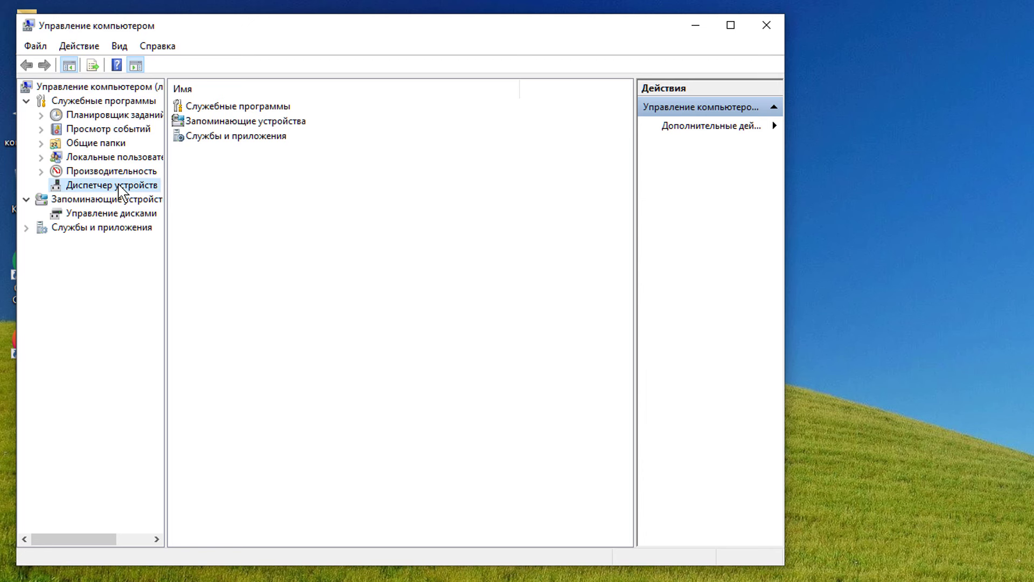
{"action": "double_click", "coordinate": [262, 101]}
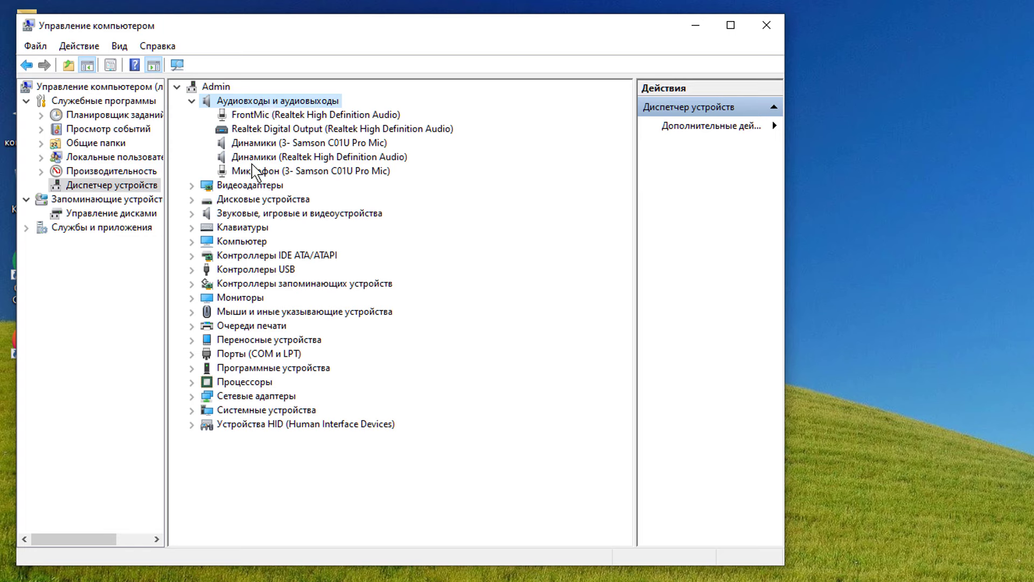
Step: Check the microphones and speakers under audio inputs and outputs, and Realtek High Definition Audio under Звуковые, игровые и видеоустройства
{"action": "left_click", "coordinate": [272, 171]}
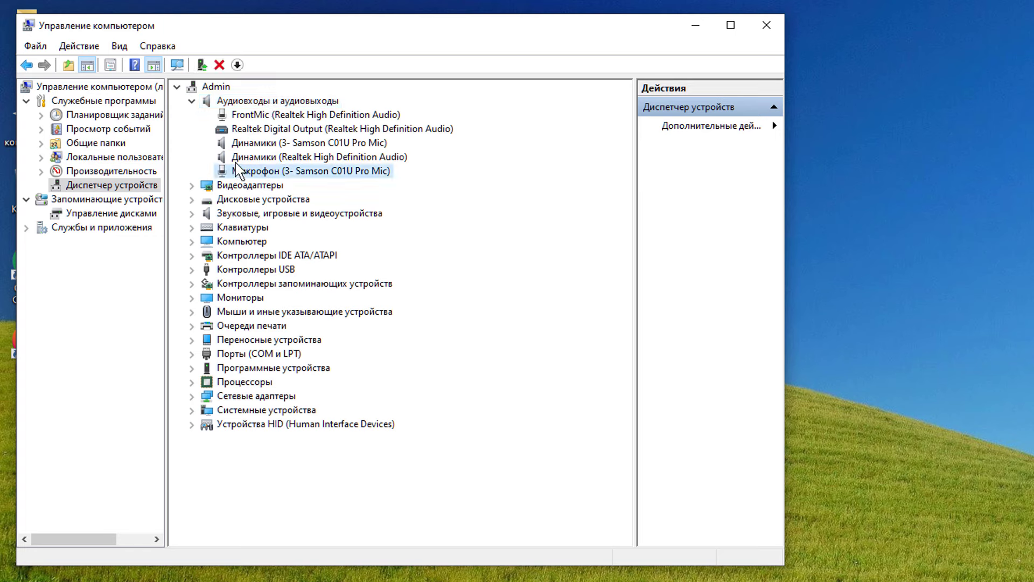
{"action": "left_click", "coordinate": [259, 158]}
{"action": "left_click", "coordinate": [237, 144]}
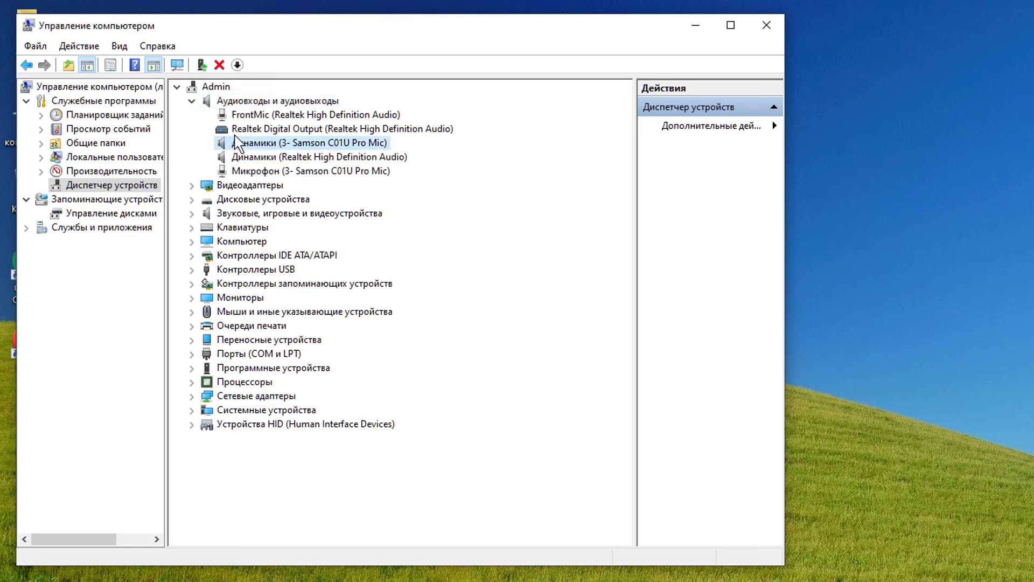
{"action": "left_click", "coordinate": [266, 116]}
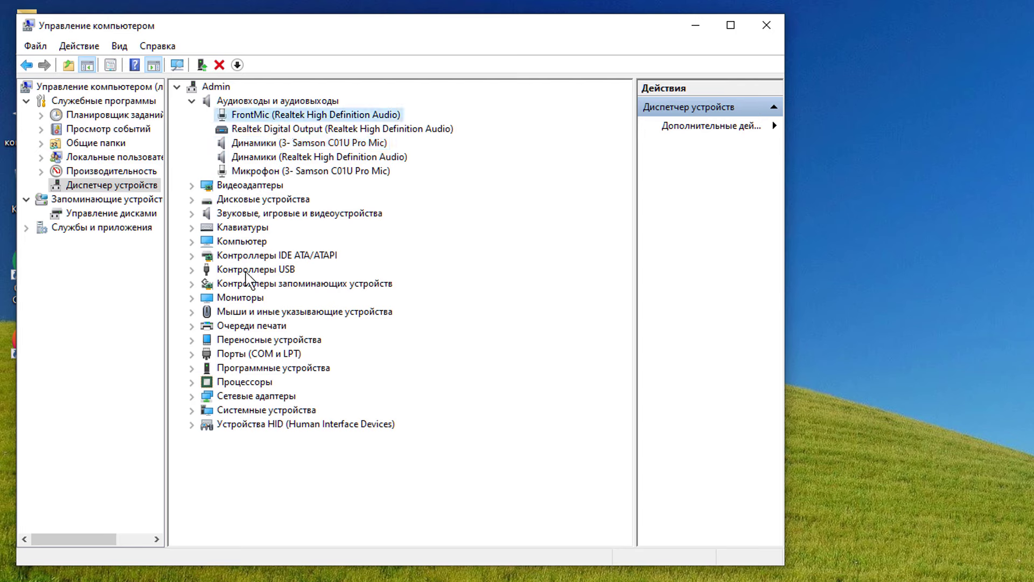
{"action": "double_click", "coordinate": [249, 215]}
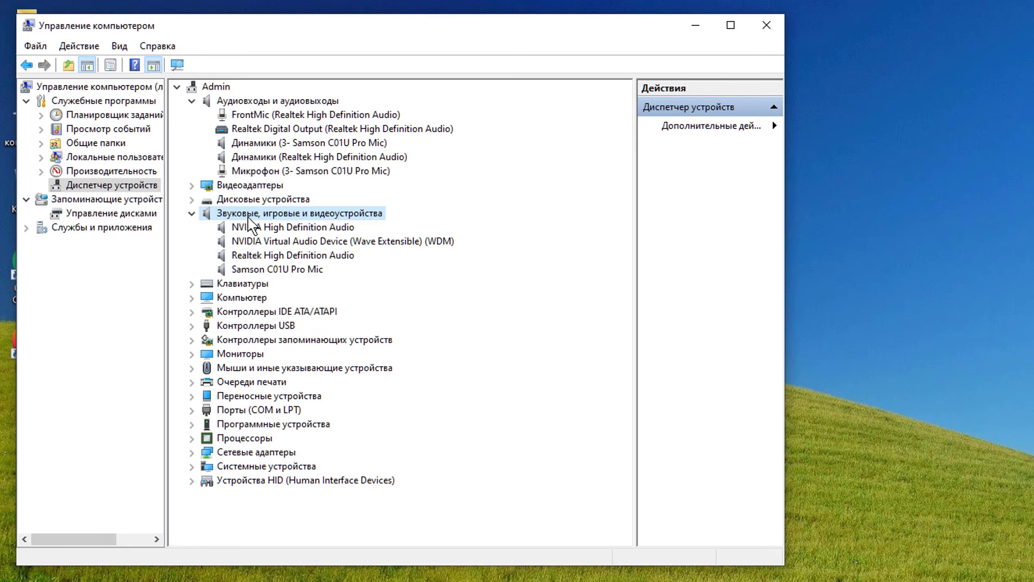
{"action": "left_click", "coordinate": [249, 260]}
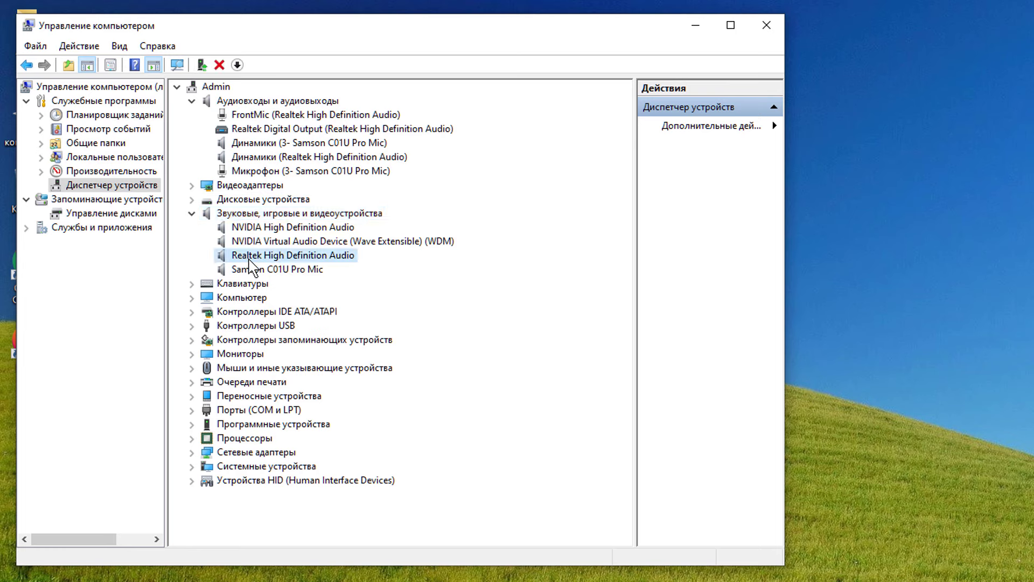